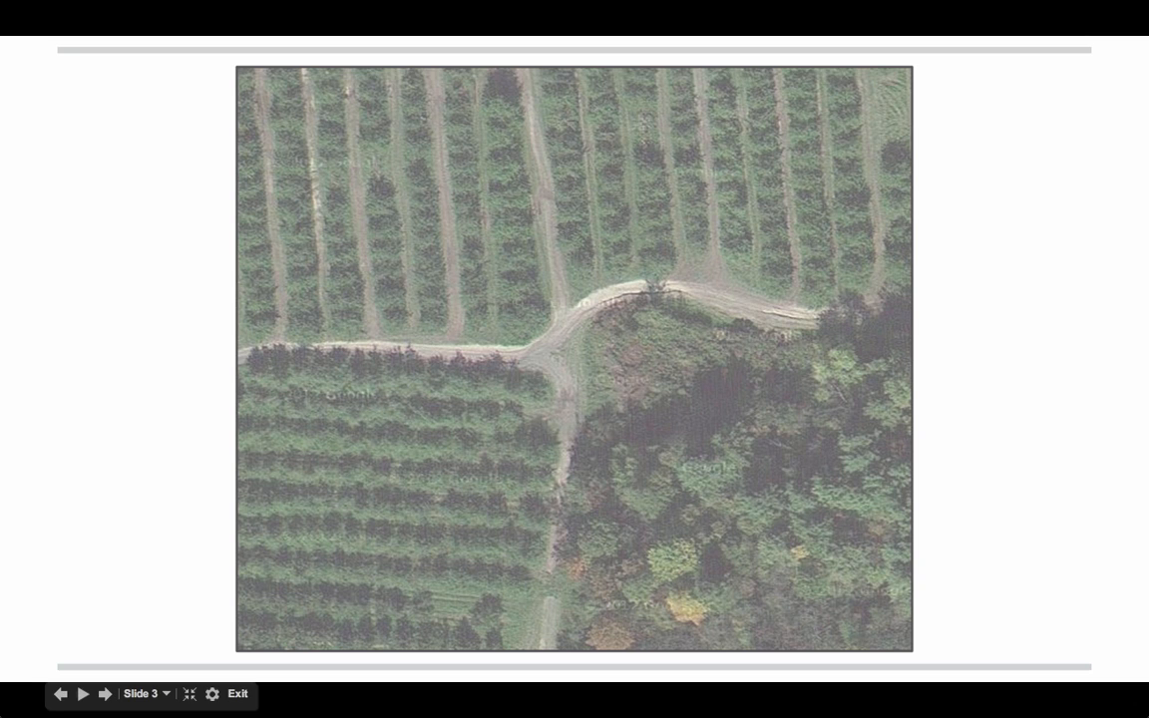
left_click(568, 224)
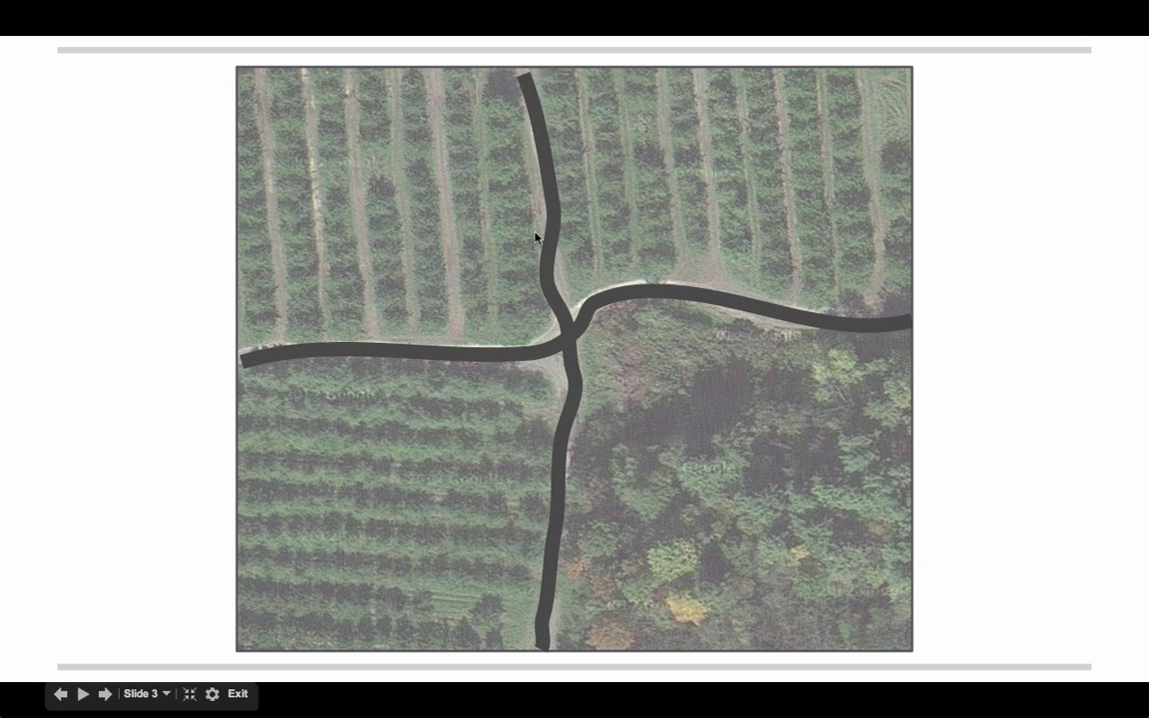
left_click(599, 327)
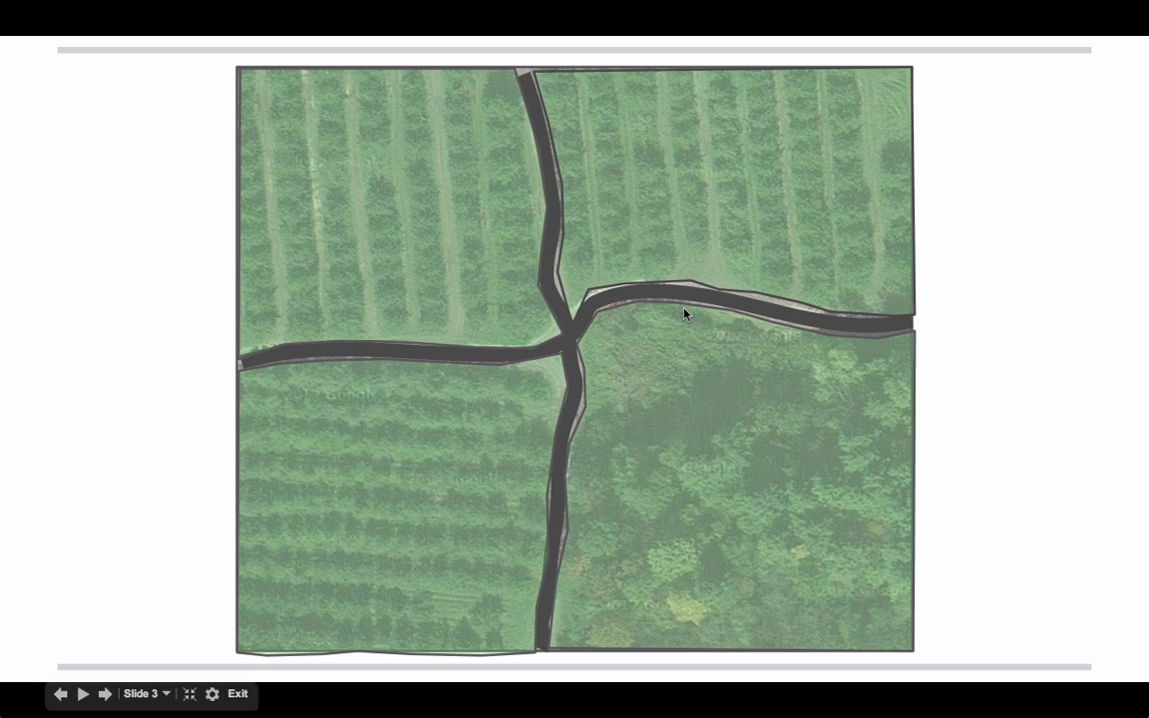
key("Right")
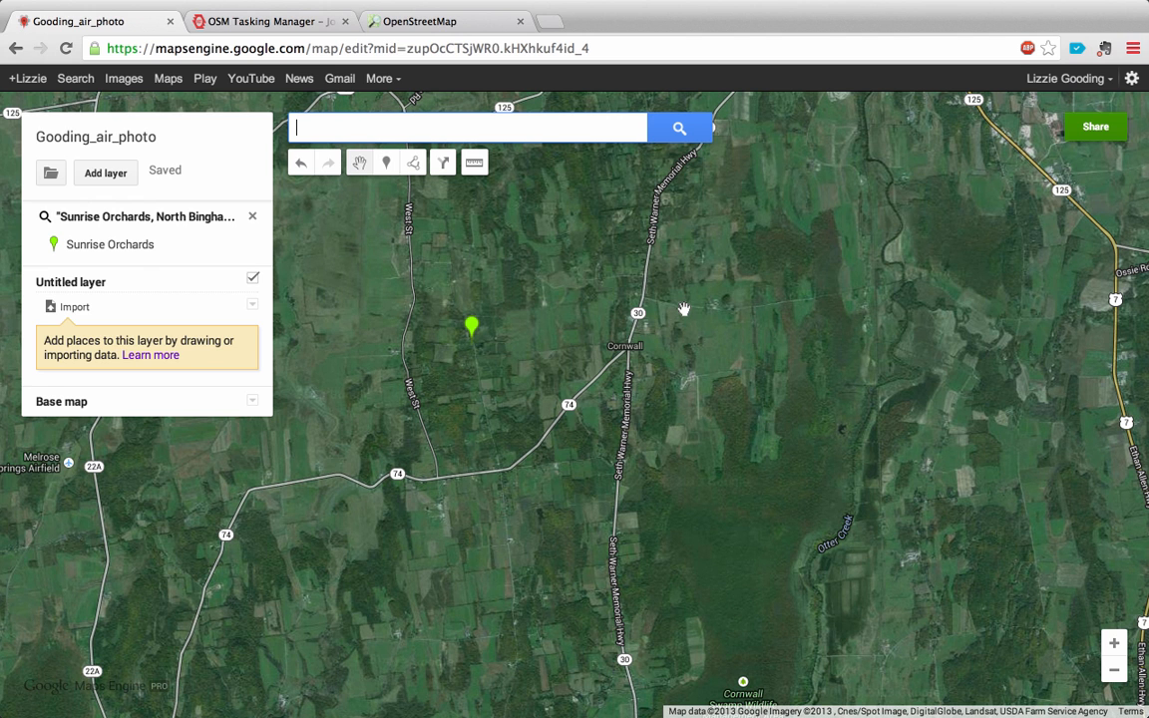
Step: Examine the satellite imagery around the Sunrise Orchards marker on N Bingham St and compare it with the Sunrise Orchards Blocks map
left_click_drag(575, 222, 623, 329)
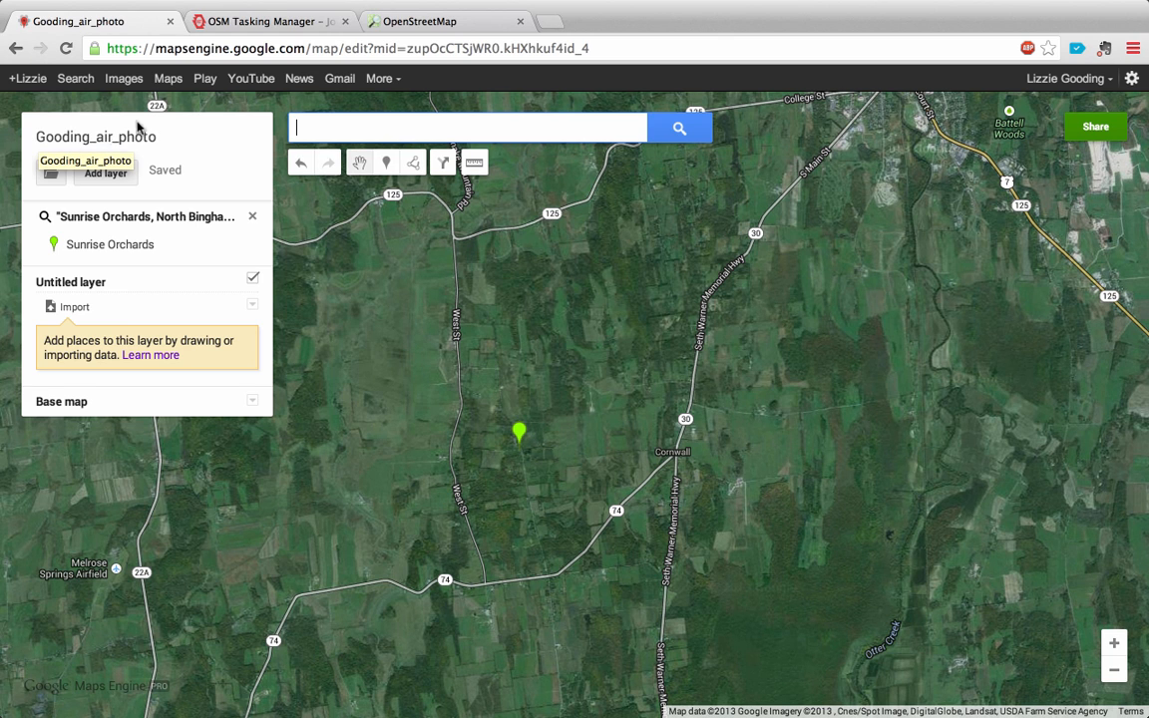
left_click(1121, 646)
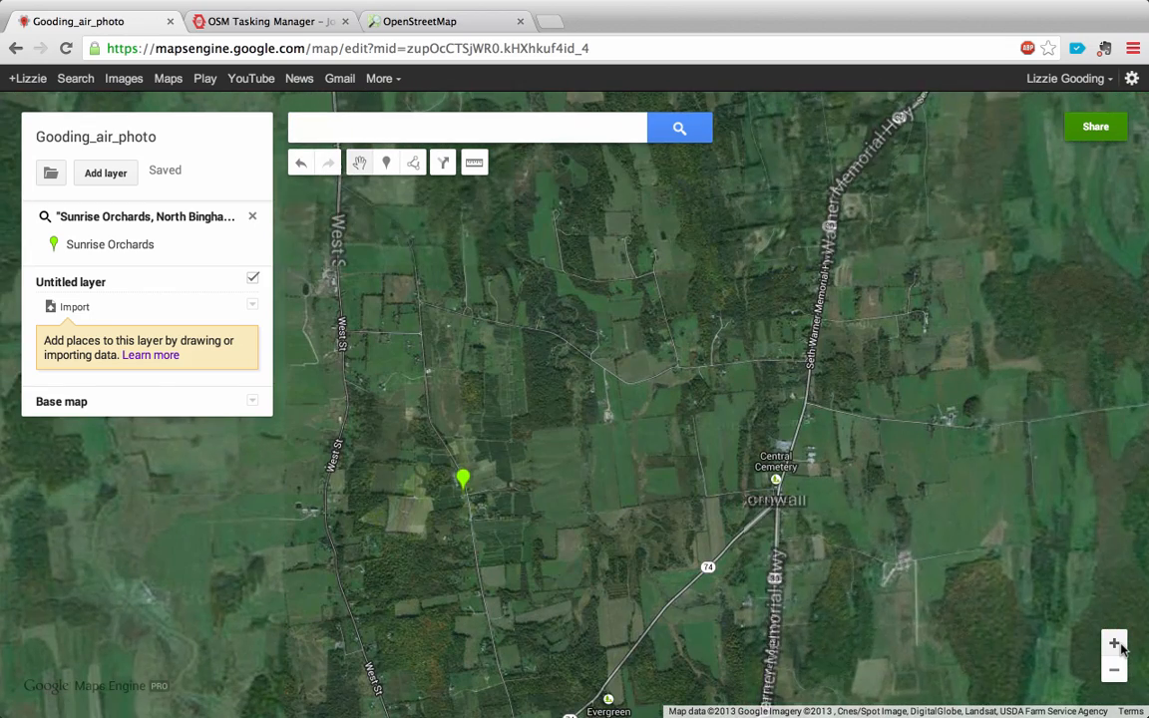
left_click_drag(559, 437, 621, 397)
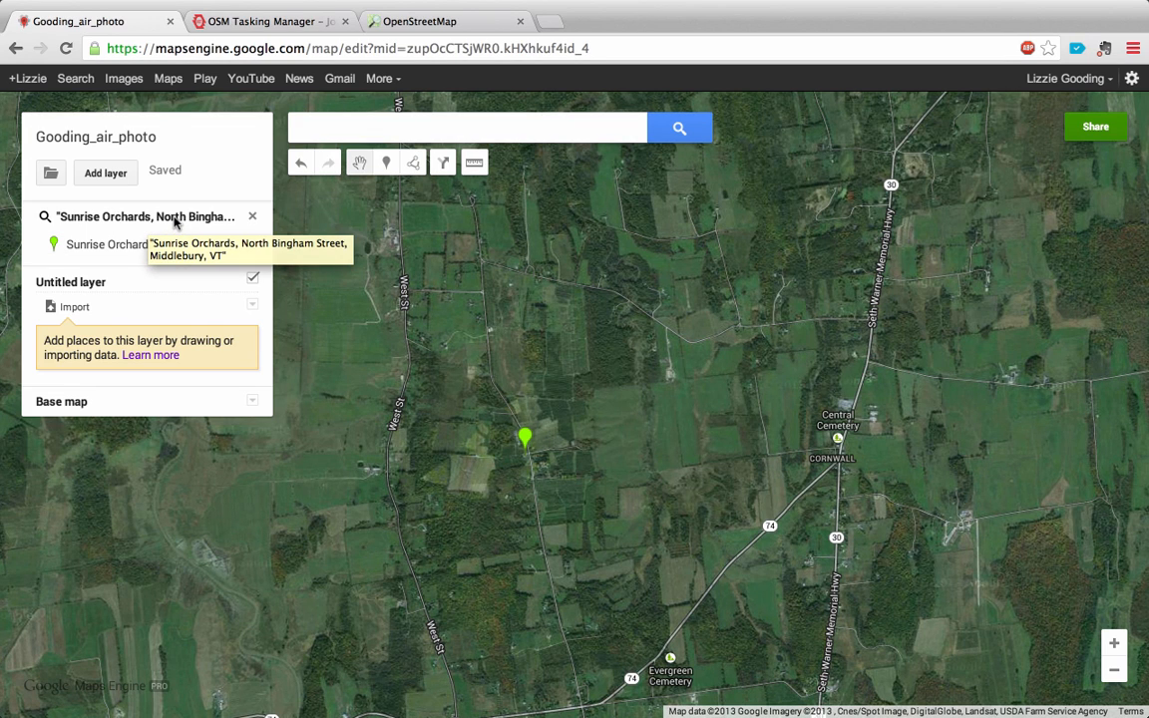
left_click(1117, 645)
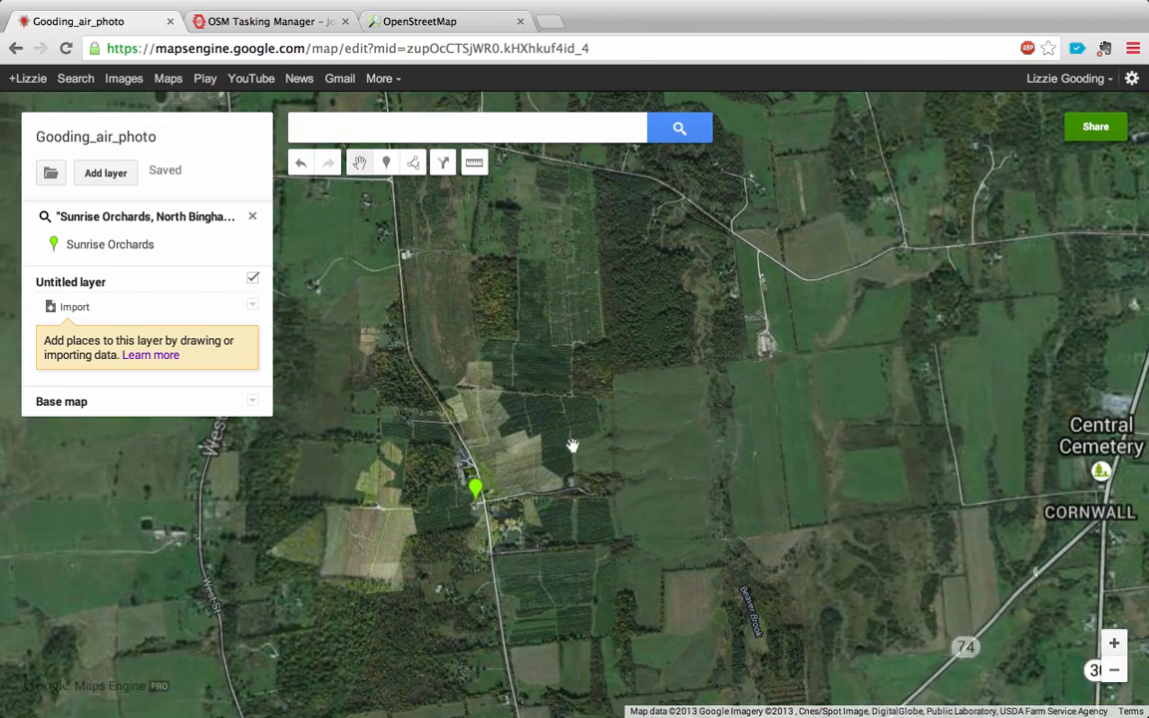
left_click_drag(581, 431, 654, 359)
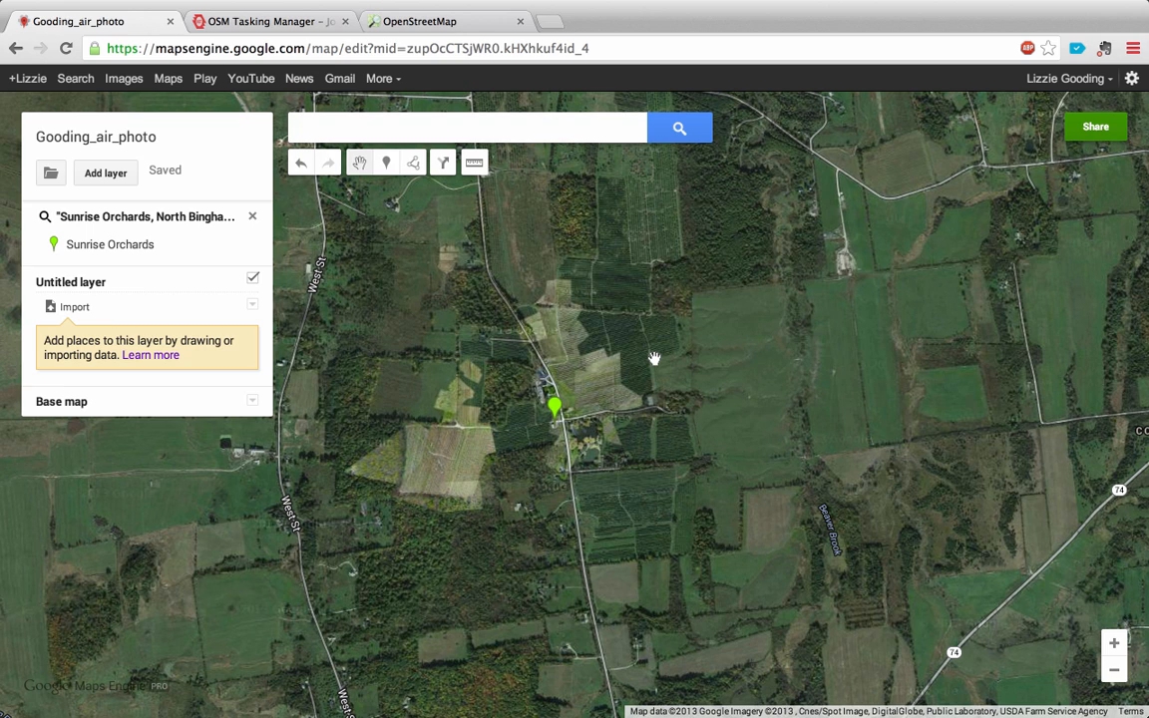
left_click(1113, 644)
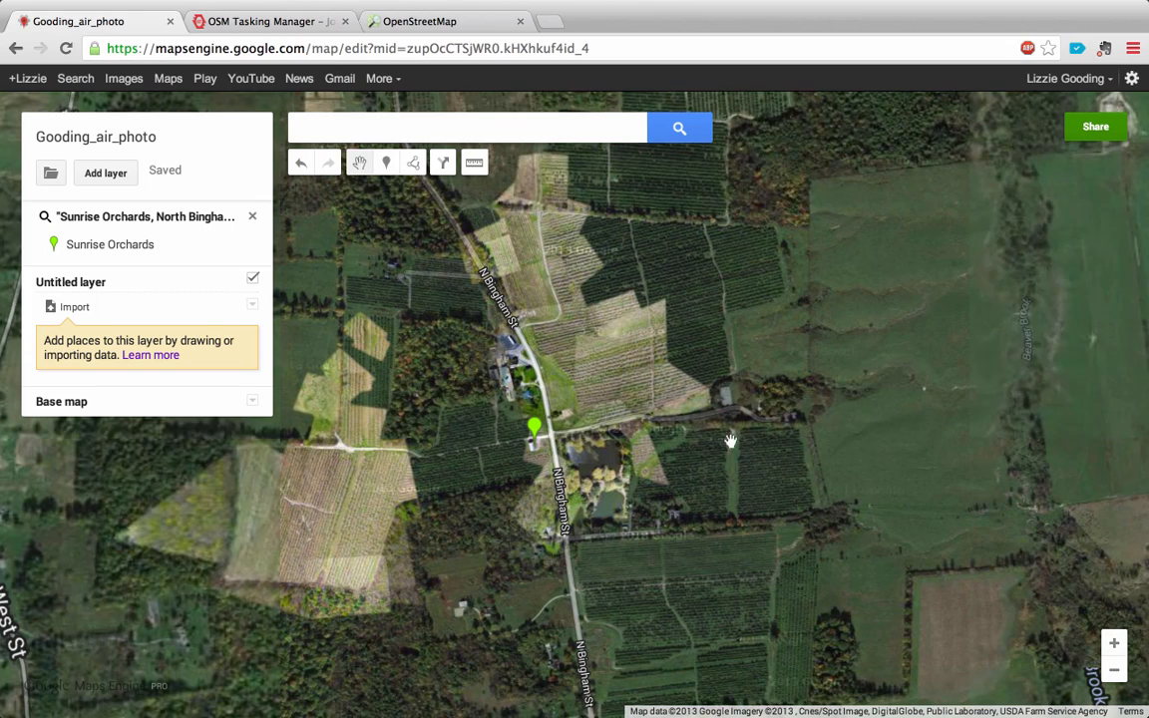
left_click_drag(730, 440, 743, 454)
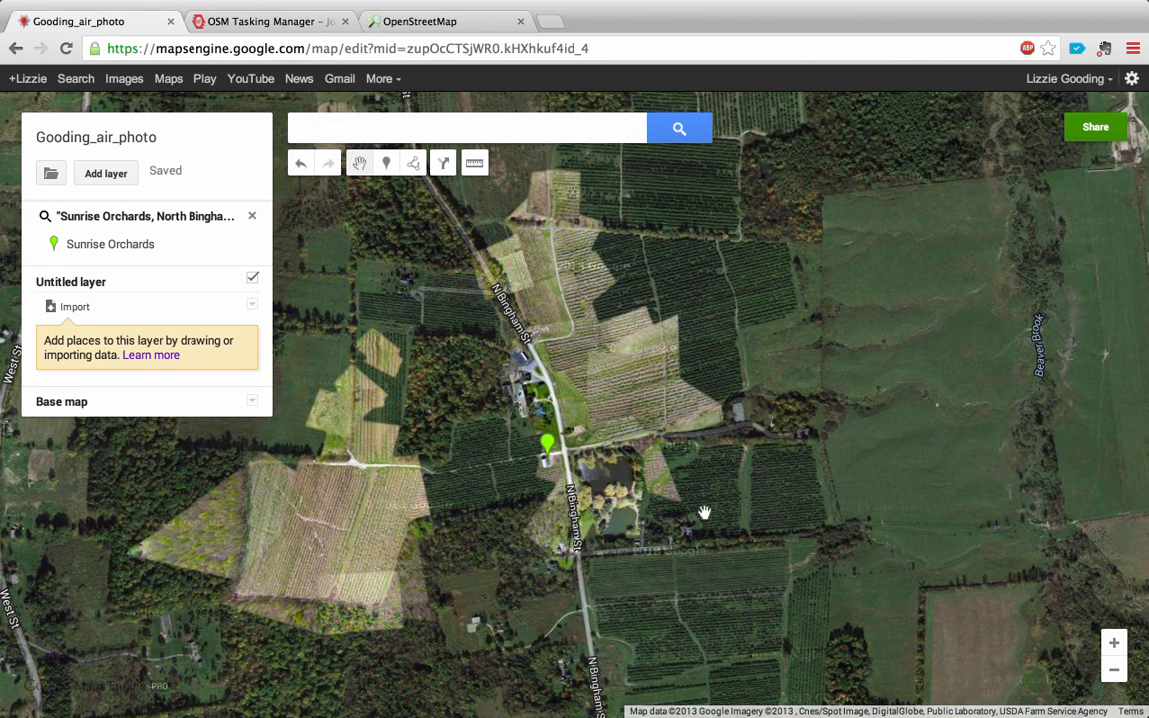
key("ctrl+Right")
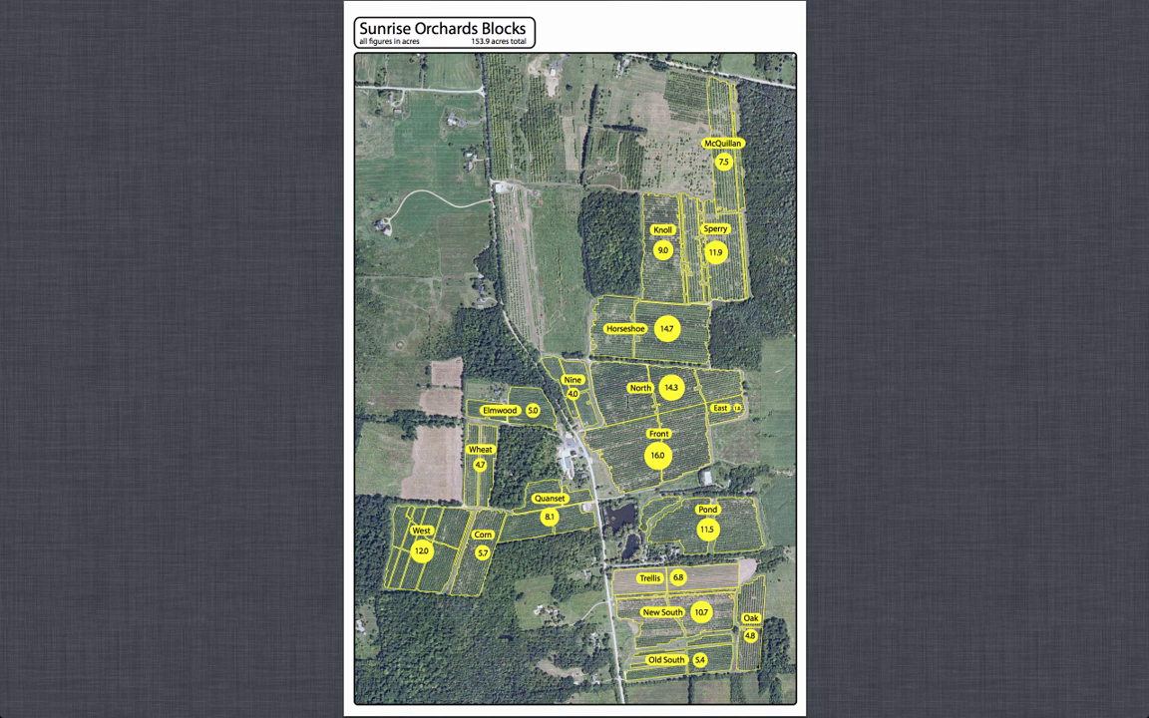
key("ctrl+Left")
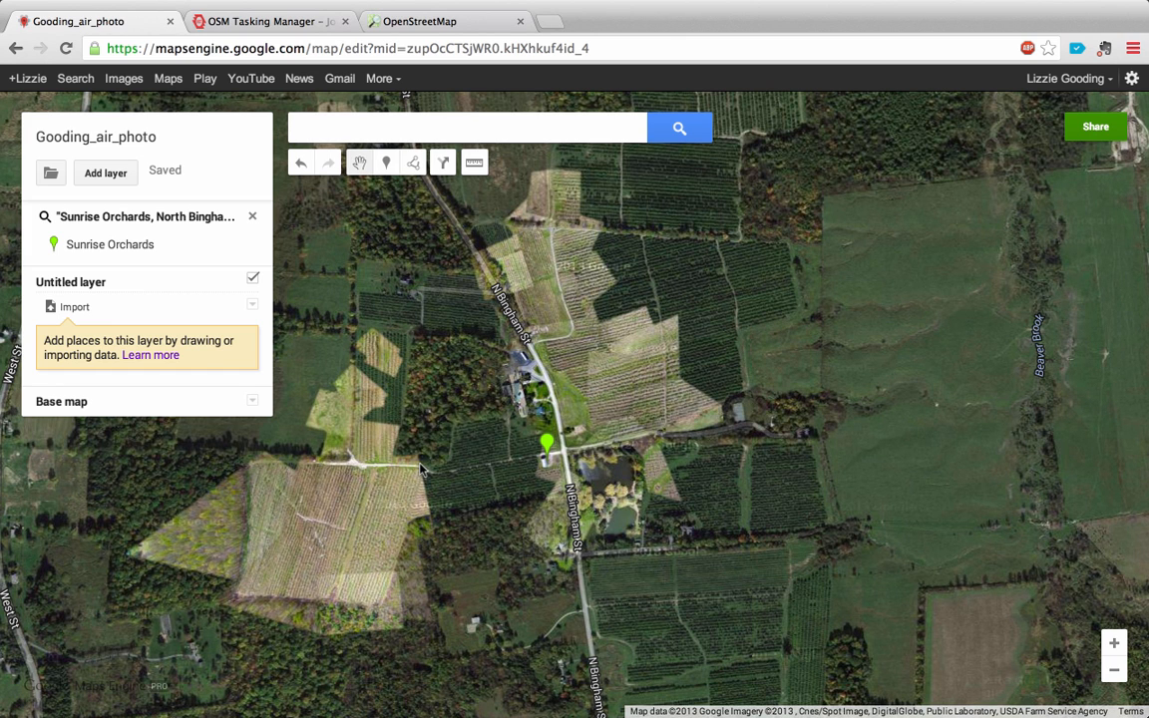
Step: Inspect the orchard blocks, tree rows and dirt tracks east of N Bingham St and north of the farm buildings up close
left_click(1115, 644)
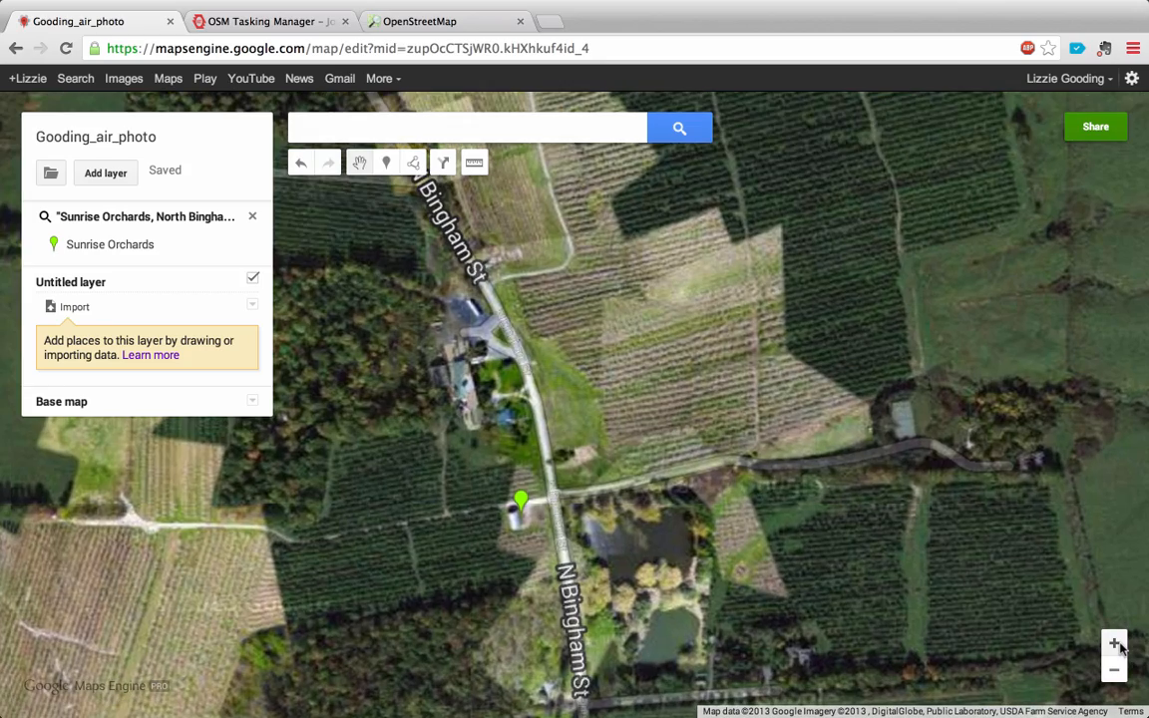
left_click_drag(843, 259, 805, 392)
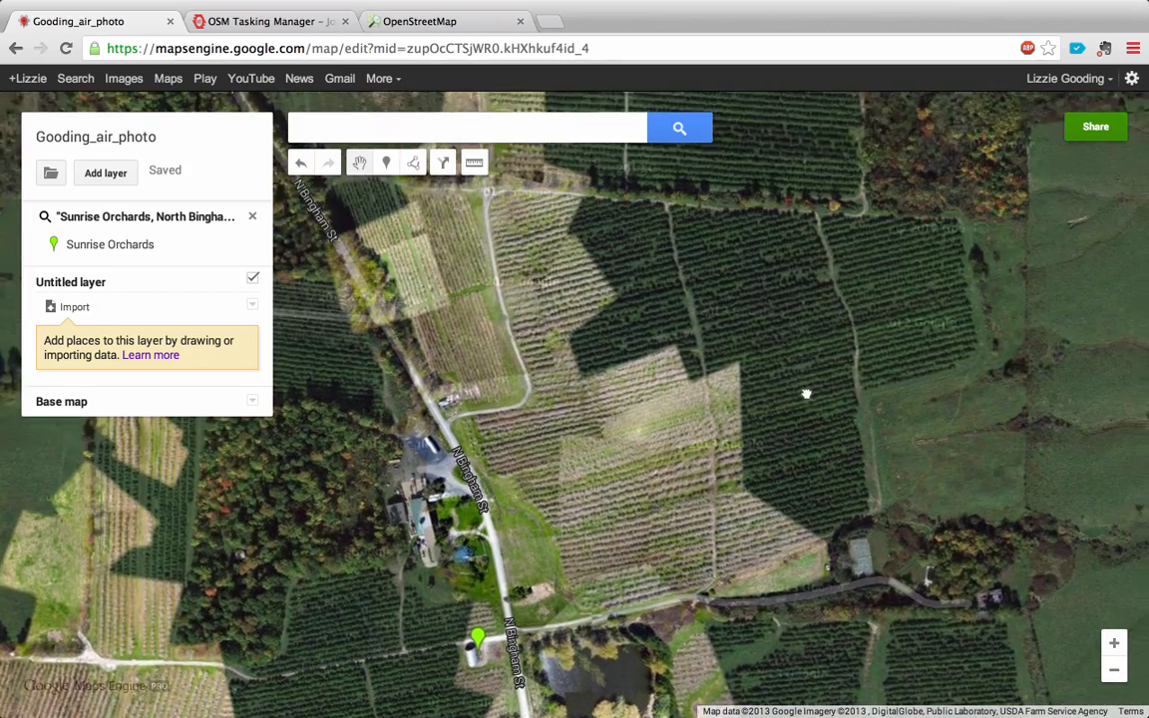
left_click_drag(659, 302, 686, 401)
mouse_move(682, 274)
left_mouse_down()
mouse_move(684, 367)
mouse_move(687, 297)
left_mouse_up()
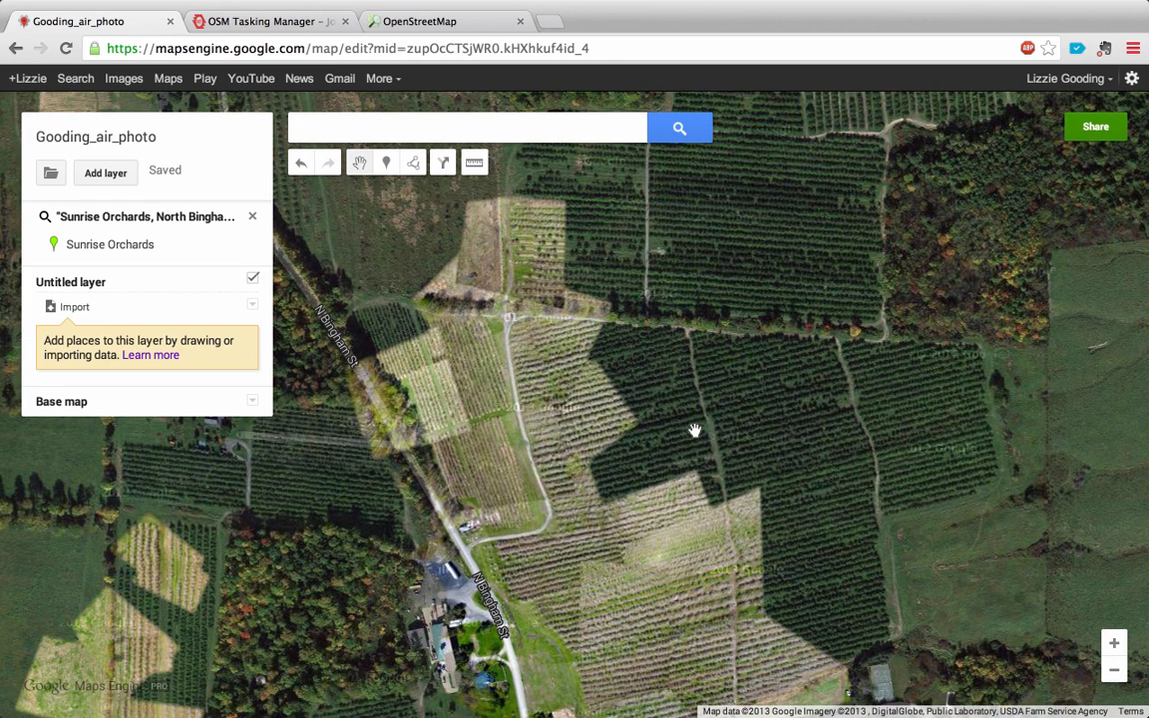
left_click_drag(659, 323, 699, 385)
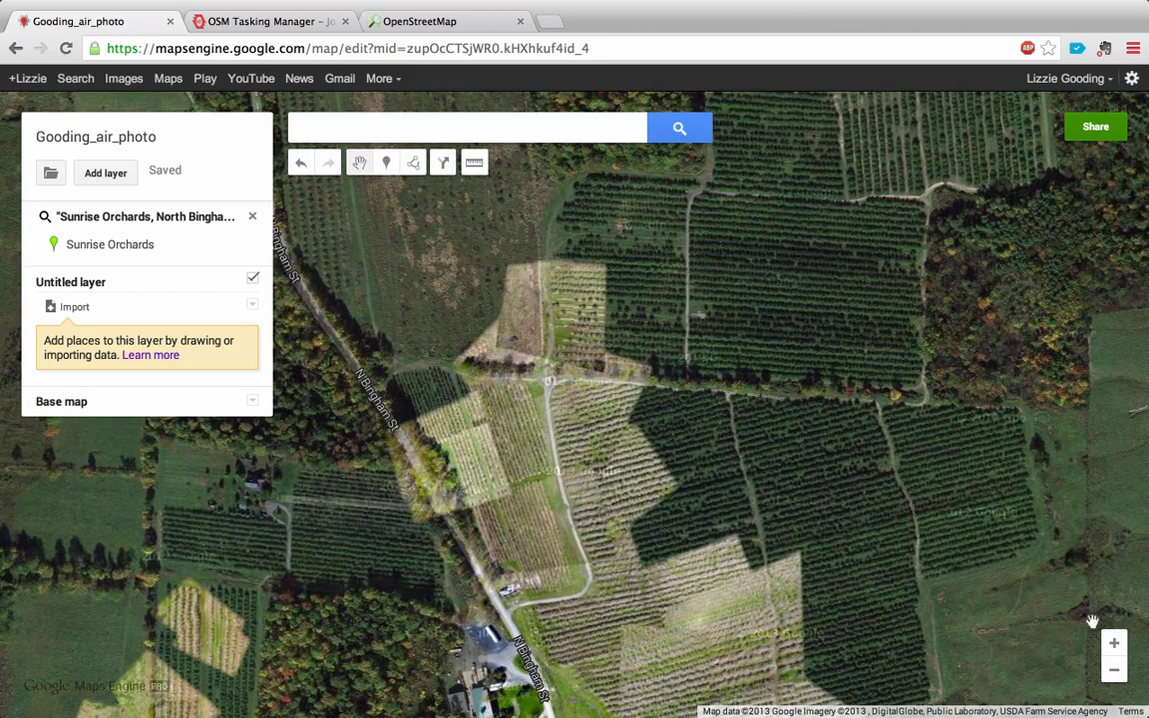
left_click(1114, 645)
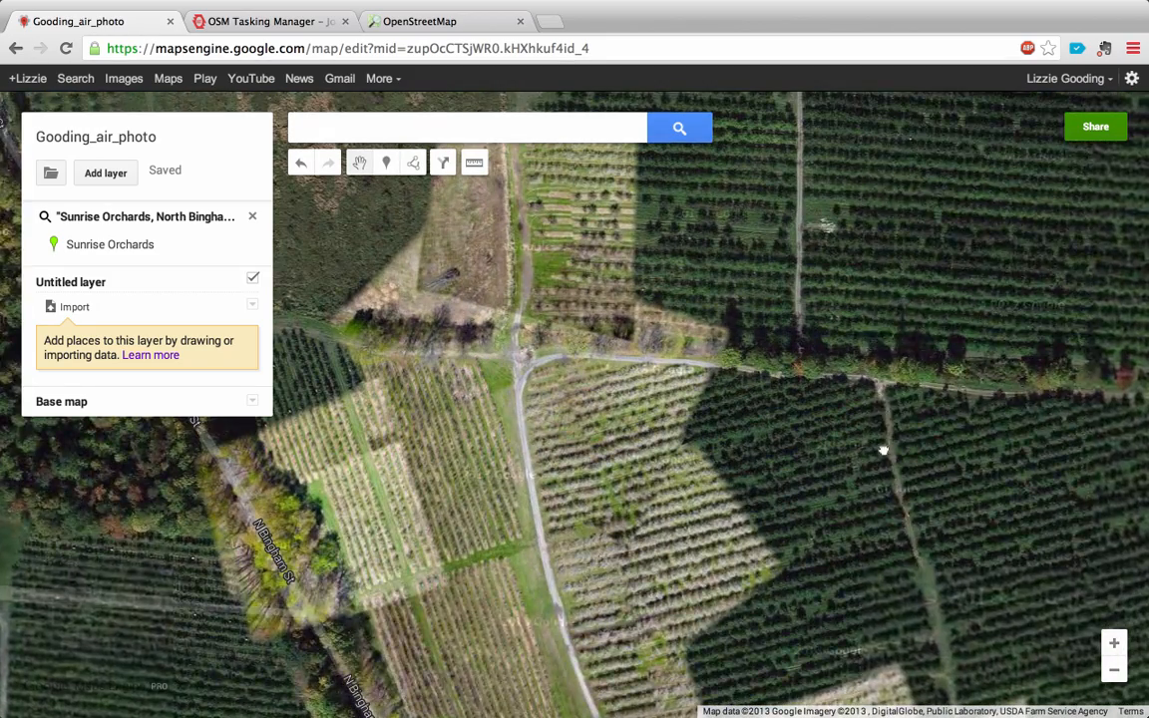
left_click_drag(884, 451, 896, 601)
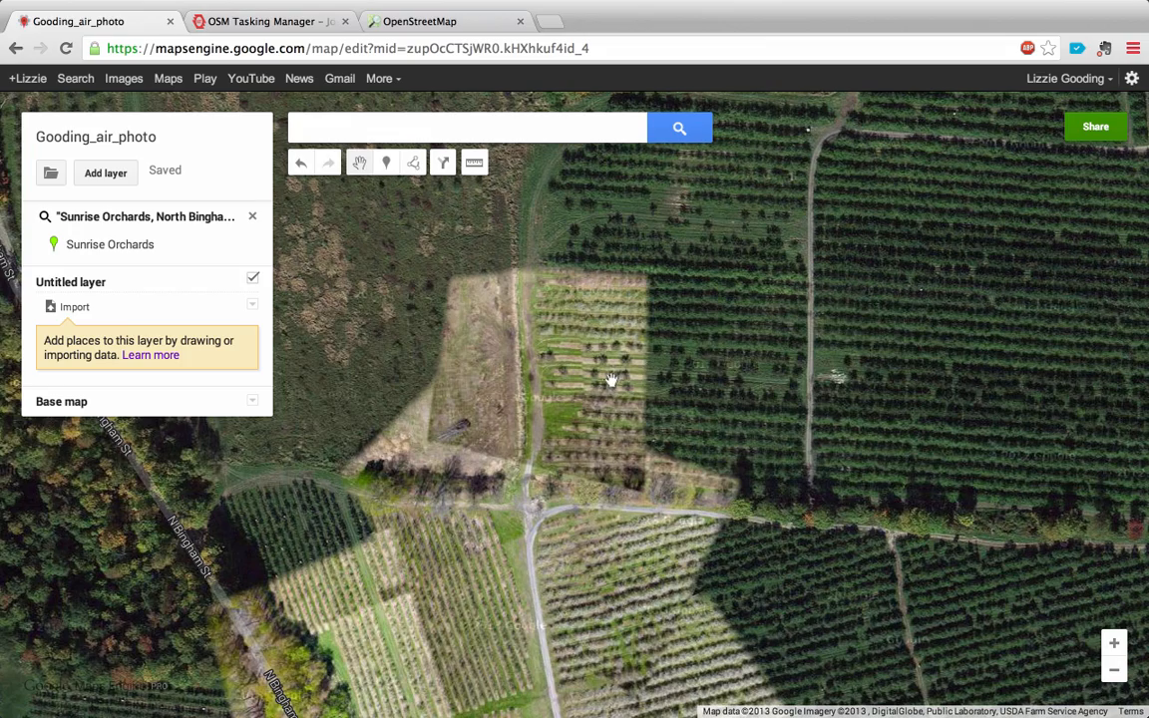
Step: Survey the orchard blocks southwest of the farm buildings, from N Bingham St to the large light-coloured field beside the woods
left_click(1113, 678)
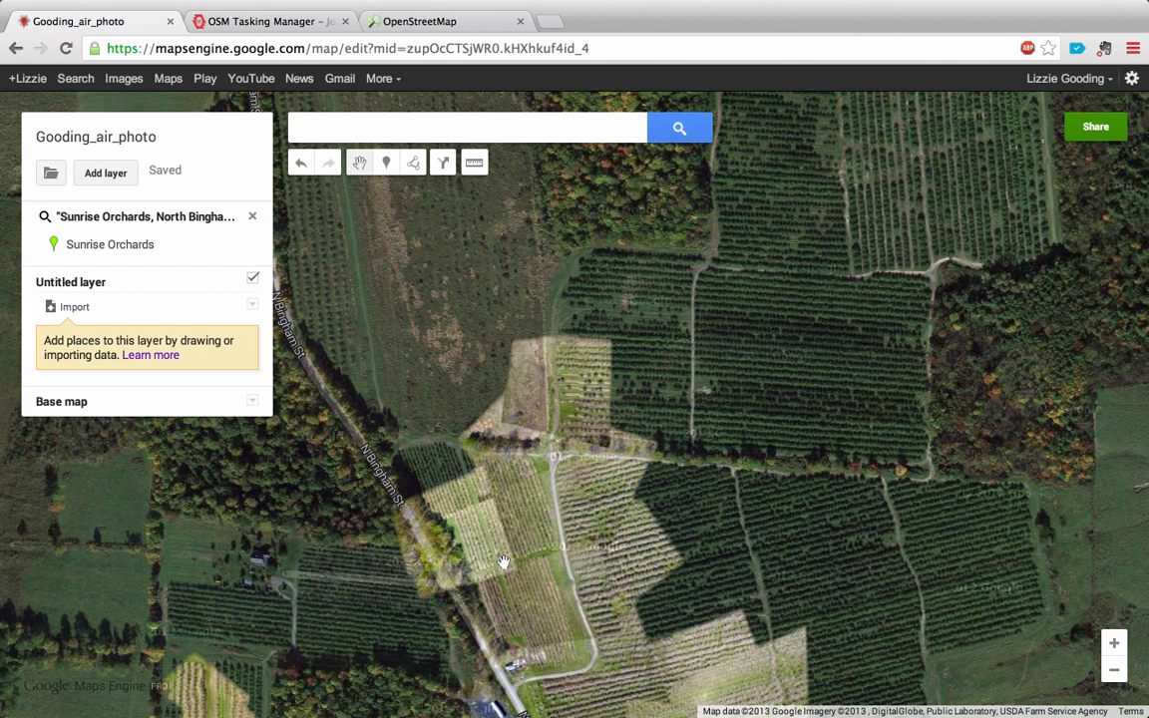
left_click_drag(411, 524, 516, 462)
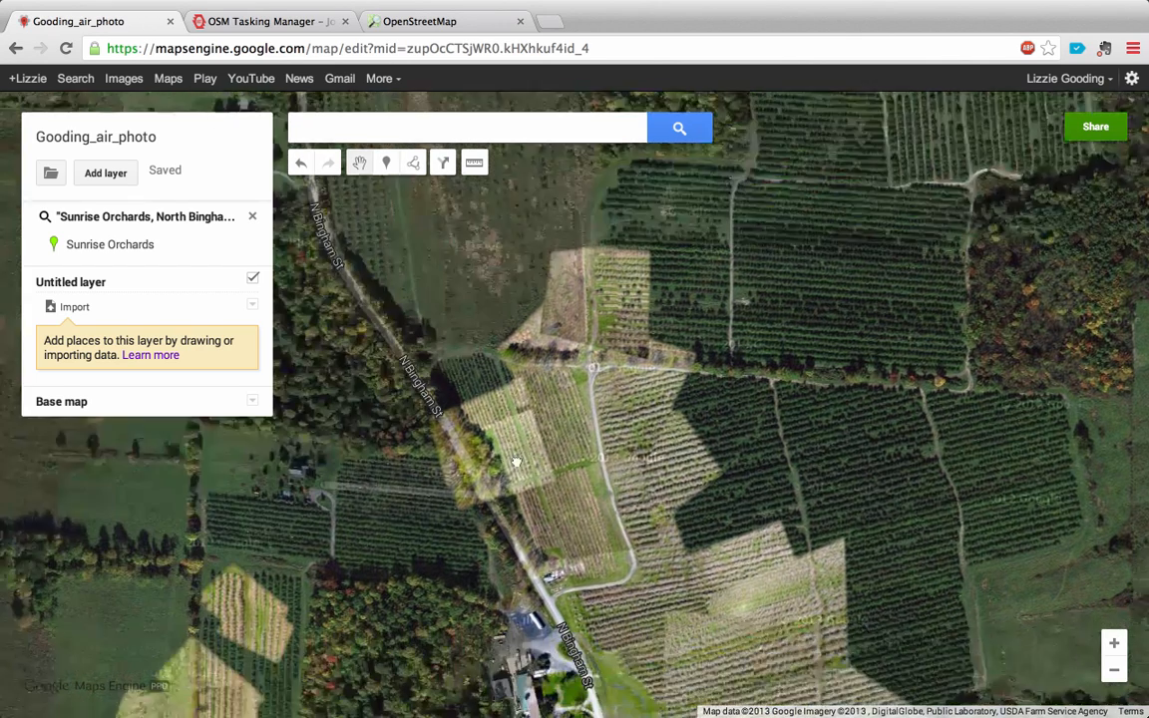
left_click_drag(354, 540, 451, 483)
left_click_drag(354, 603, 411, 424)
left_click_drag(404, 522, 489, 397)
mouse_move(546, 528)
left_mouse_down()
mouse_move(548, 512)
mouse_move(671, 517)
left_mouse_up()
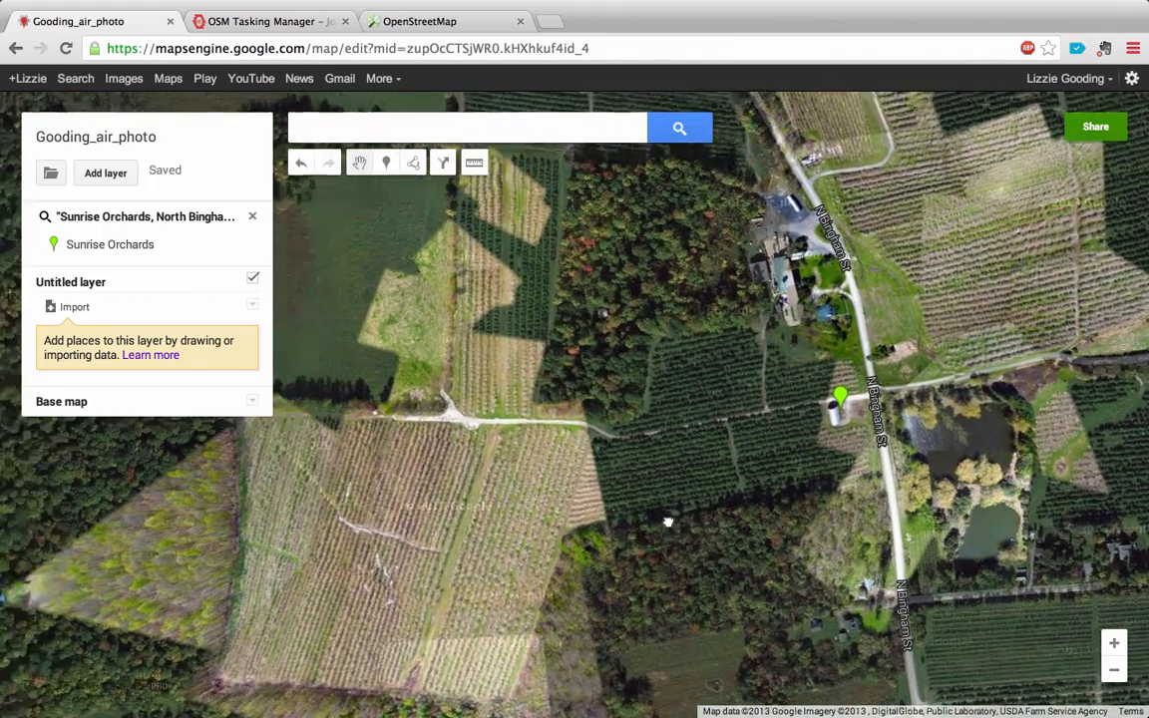
Step: Remove the Sunrise Orchards search result from the map and check the block boundaries on the Sunrise Orchards Blocks map
left_click(254, 221)
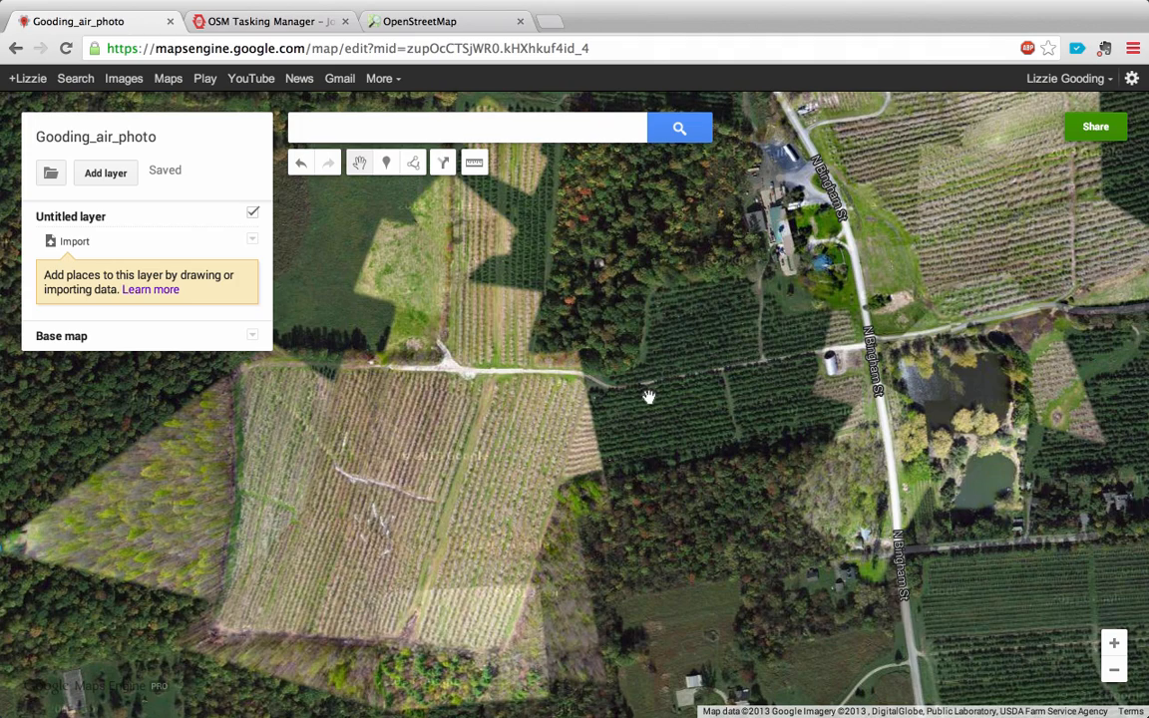
key("ctrl+Right")
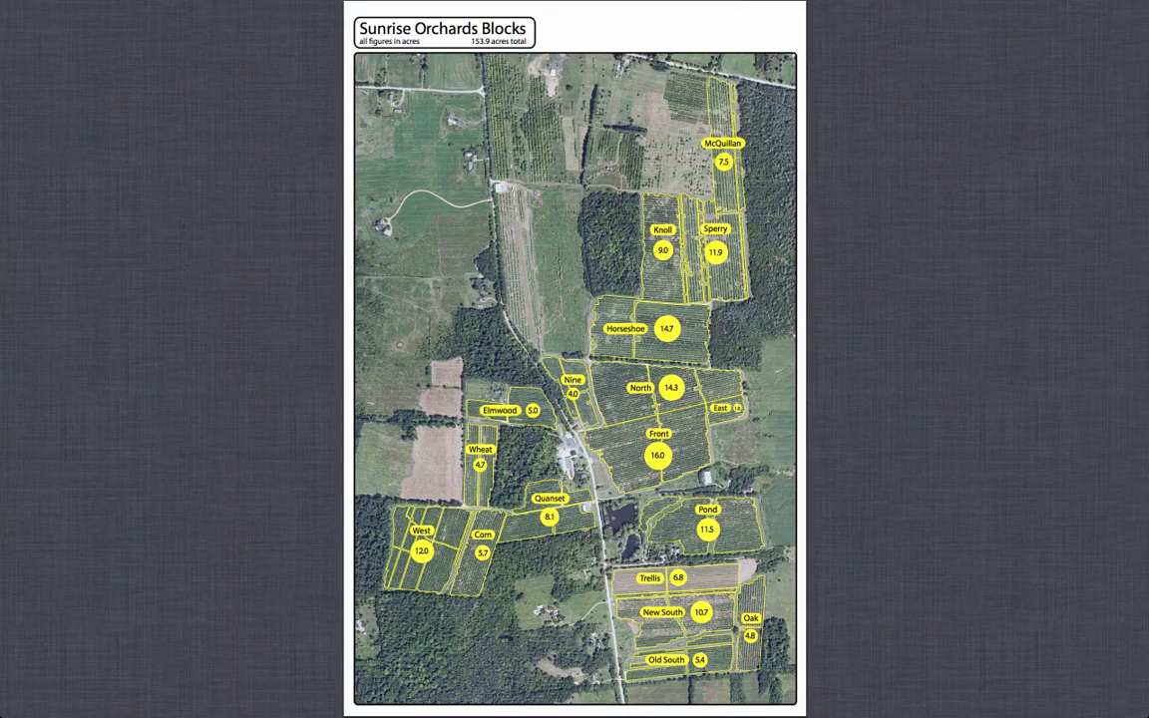
key("ctrl+Left")
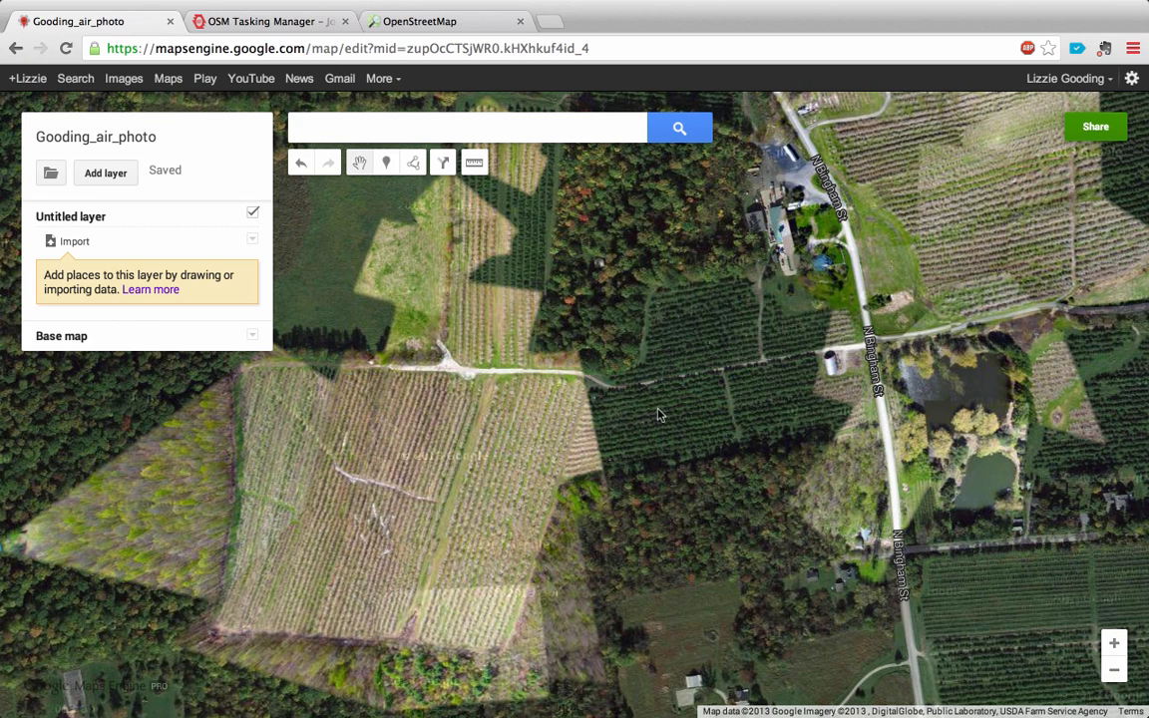
Step: Start a shape at the field corner by the woods and trace the dark orchard block's southern edge east to N Bingham St
left_click(415, 165)
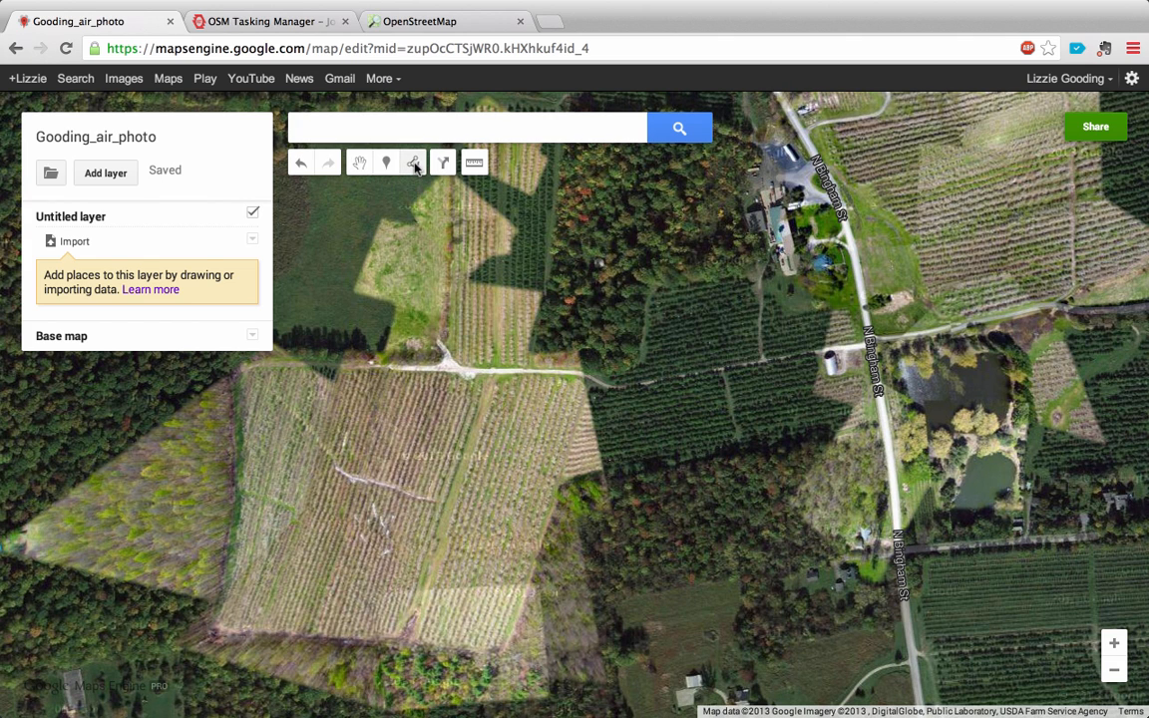
left_click(567, 480)
left_click(660, 460)
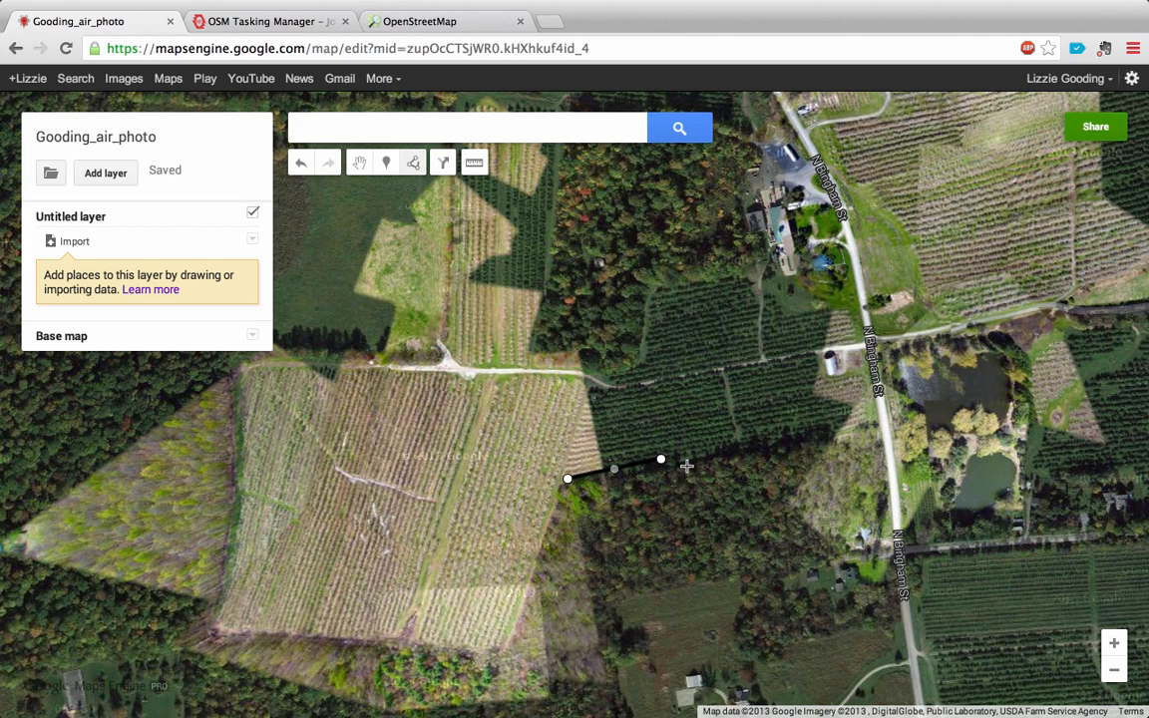
left_click(760, 446)
left_click(848, 431)
left_click(869, 426)
Step: Continue the outline north beside N Bingham St, routing it around the small building so that the building stays outside
left_click(859, 372)
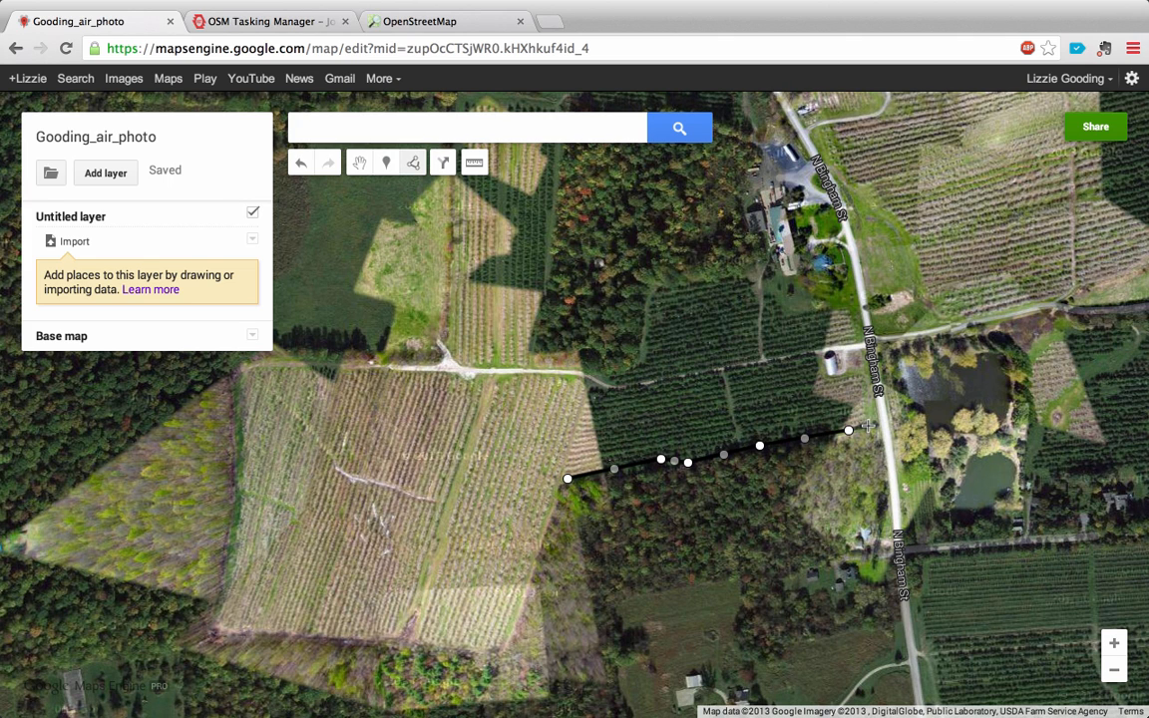
left_click(823, 375)
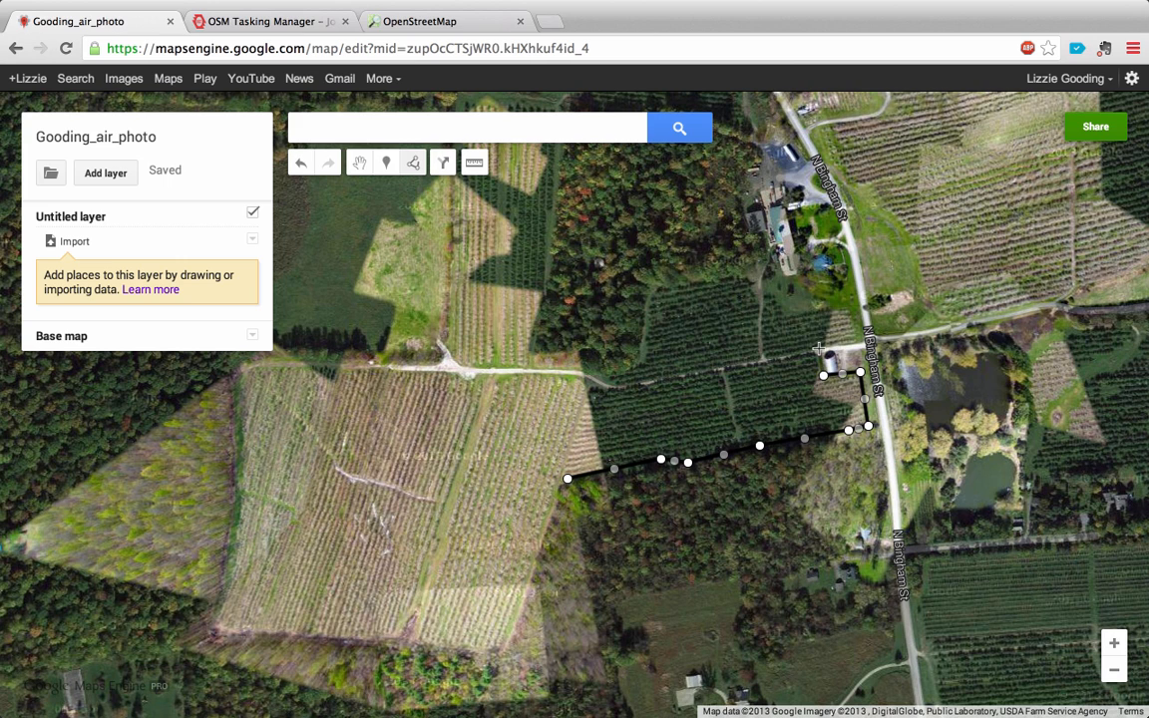
left_click(819, 349)
left_click(858, 345)
Step: Trace the dark orchard block's northern edge west past the farmyard and along the woods to the dirt road
left_click(848, 311)
left_click(787, 313)
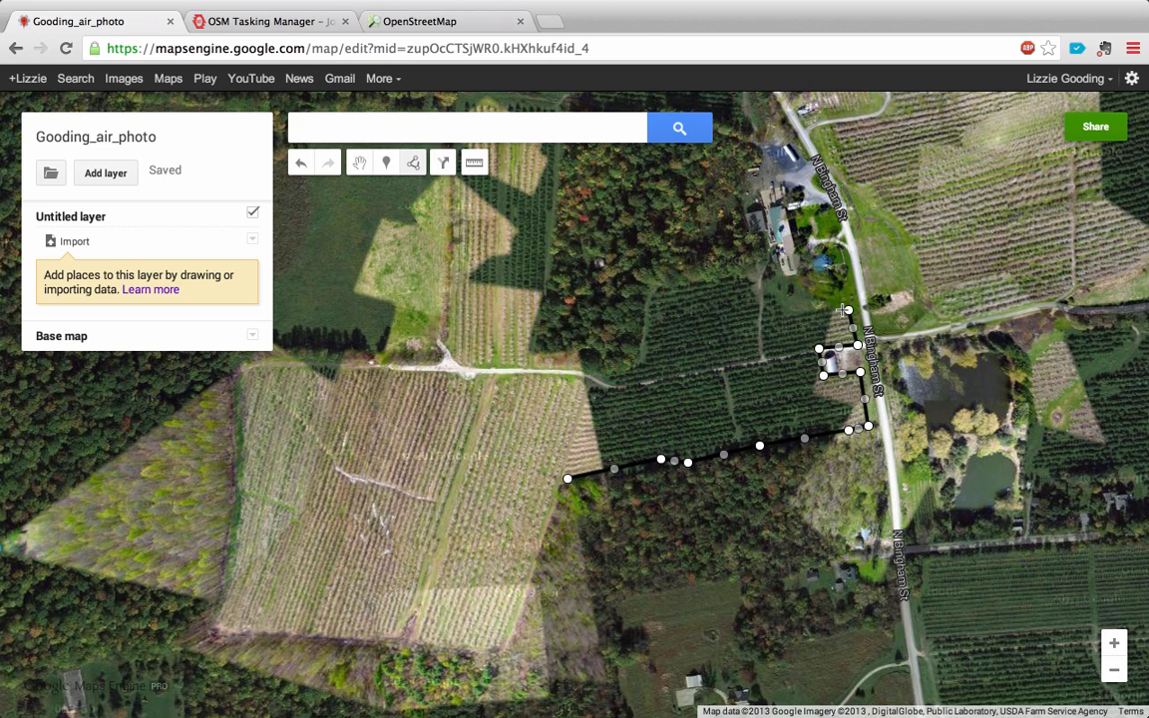
left_click(746, 272)
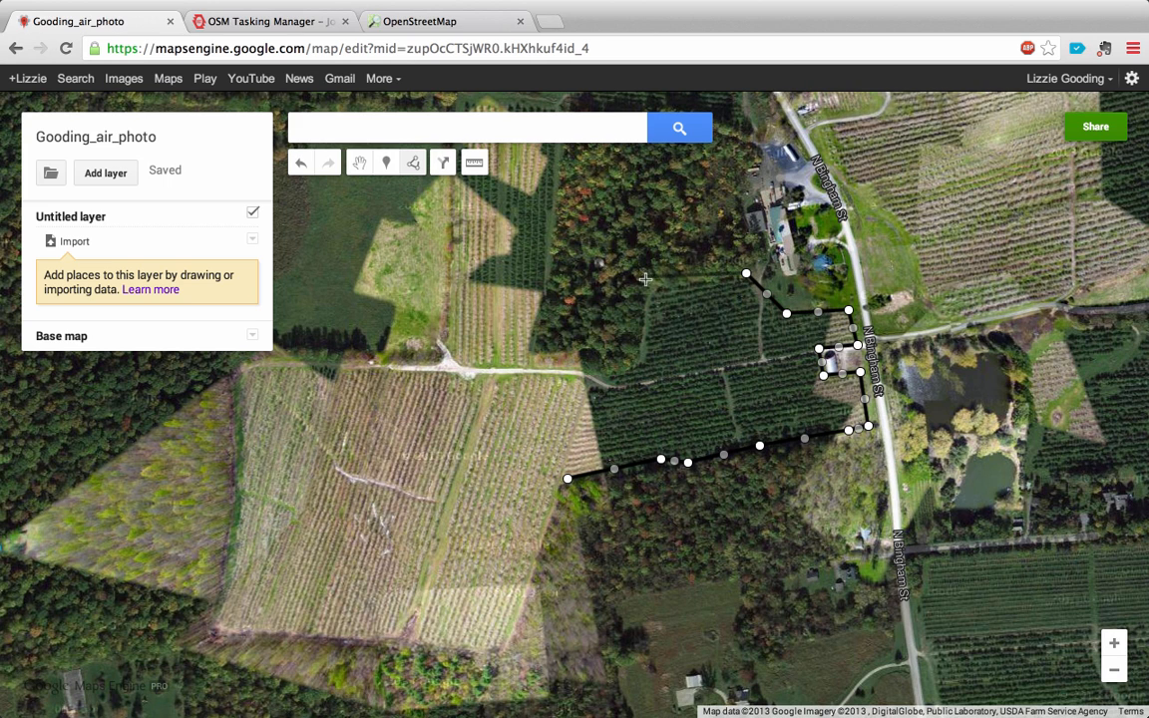
left_click(655, 286)
left_click(638, 359)
left_click(602, 379)
Step: Extend the outline west along the dirt road to the northwest corner of the large light-coloured field
left_click(539, 371)
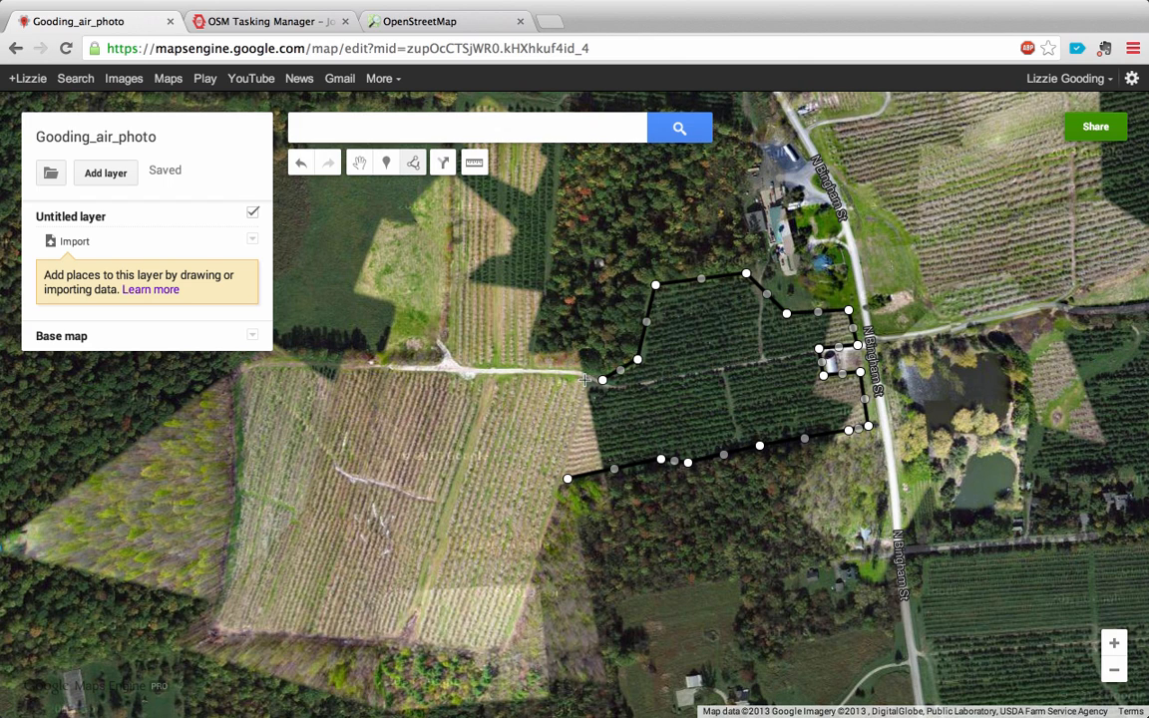
left_click(448, 371)
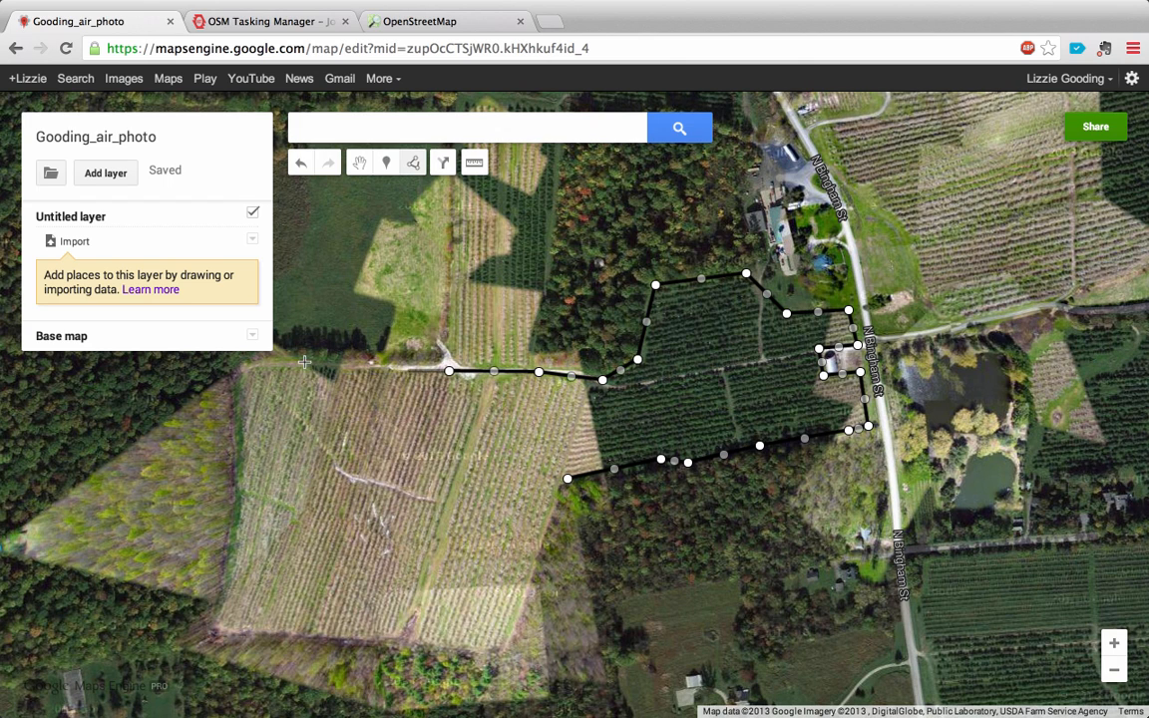
left_click(248, 370)
Step: Trace the large light-coloured field's western edge south along the woods to its southwest corner
left_click(239, 443)
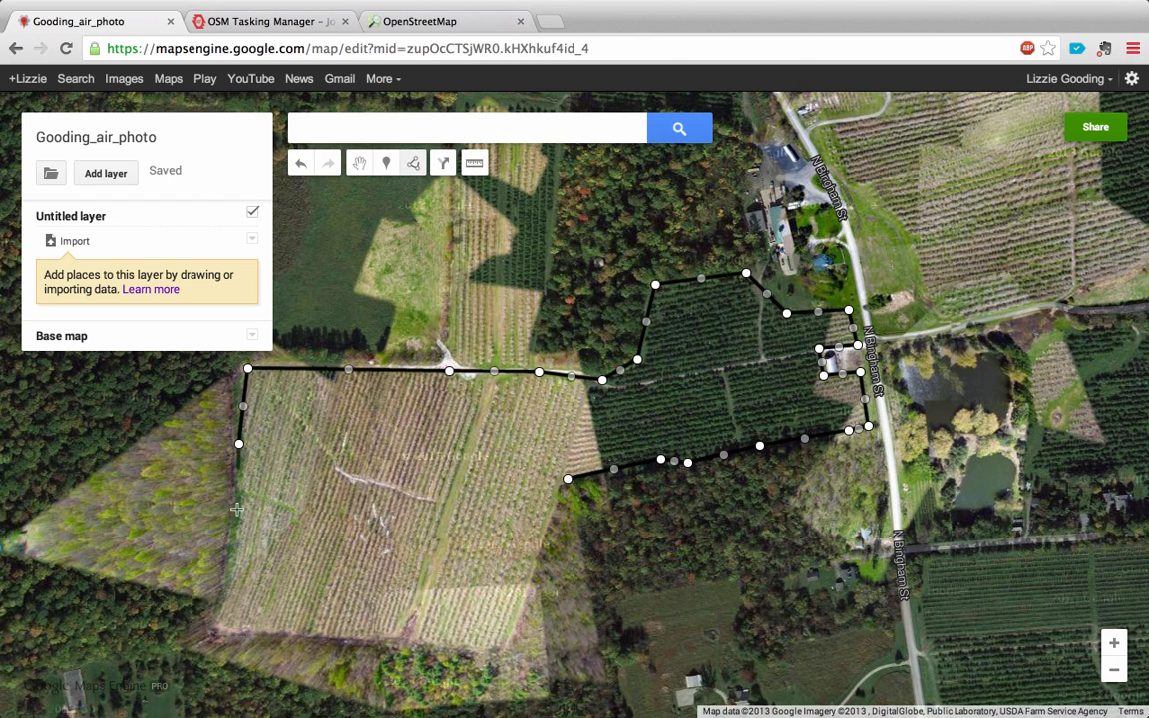
left_click(237, 528)
left_click(204, 637)
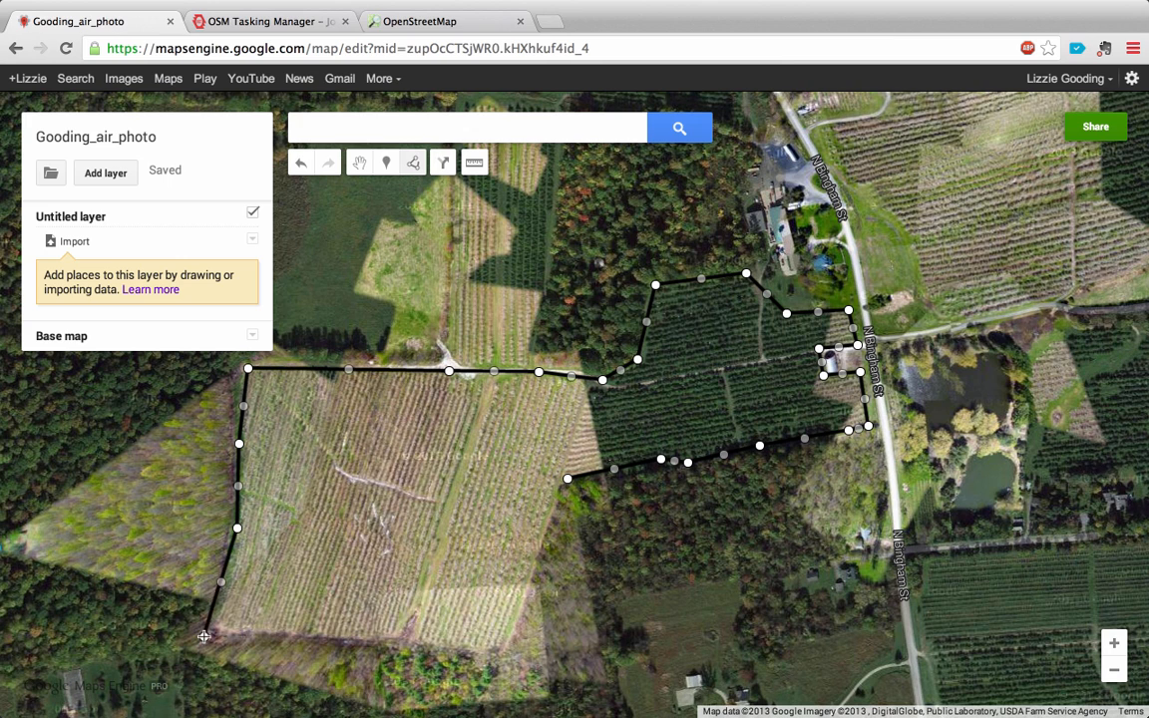
Step: Trace the field's southern edge east to its southeast corner and close the shape at its starting point by the woods
left_click(284, 637)
left_click(382, 648)
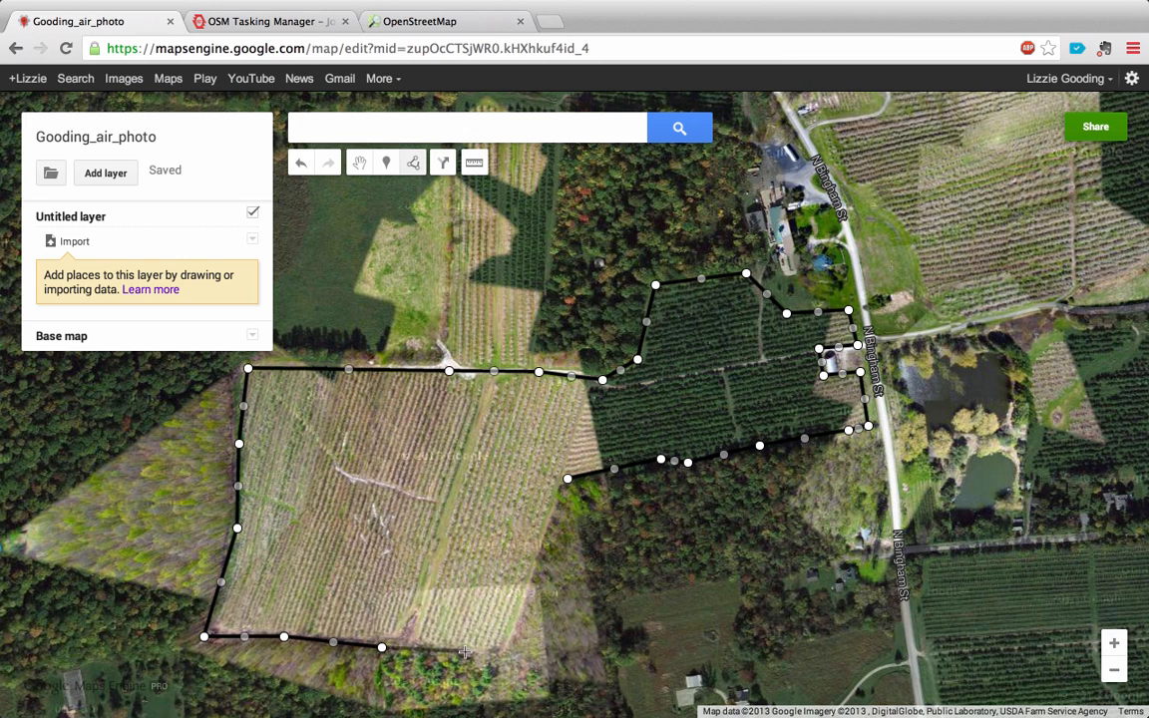
left_click(465, 651)
left_click(507, 651)
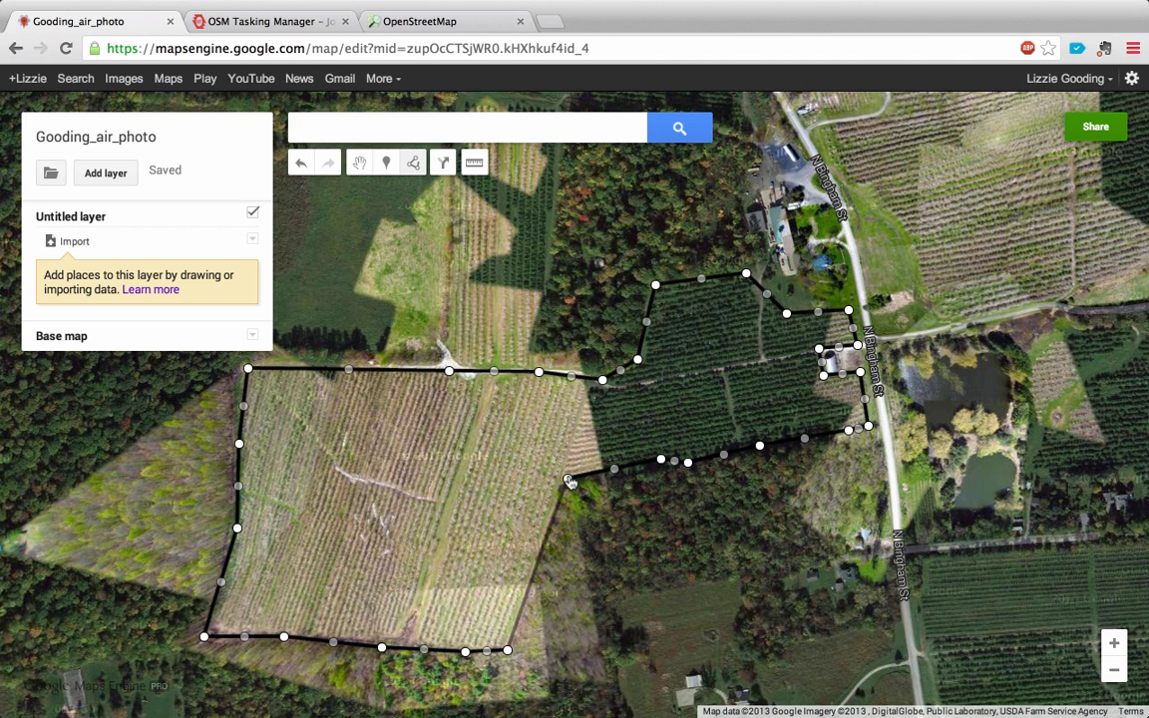
left_click(569, 481)
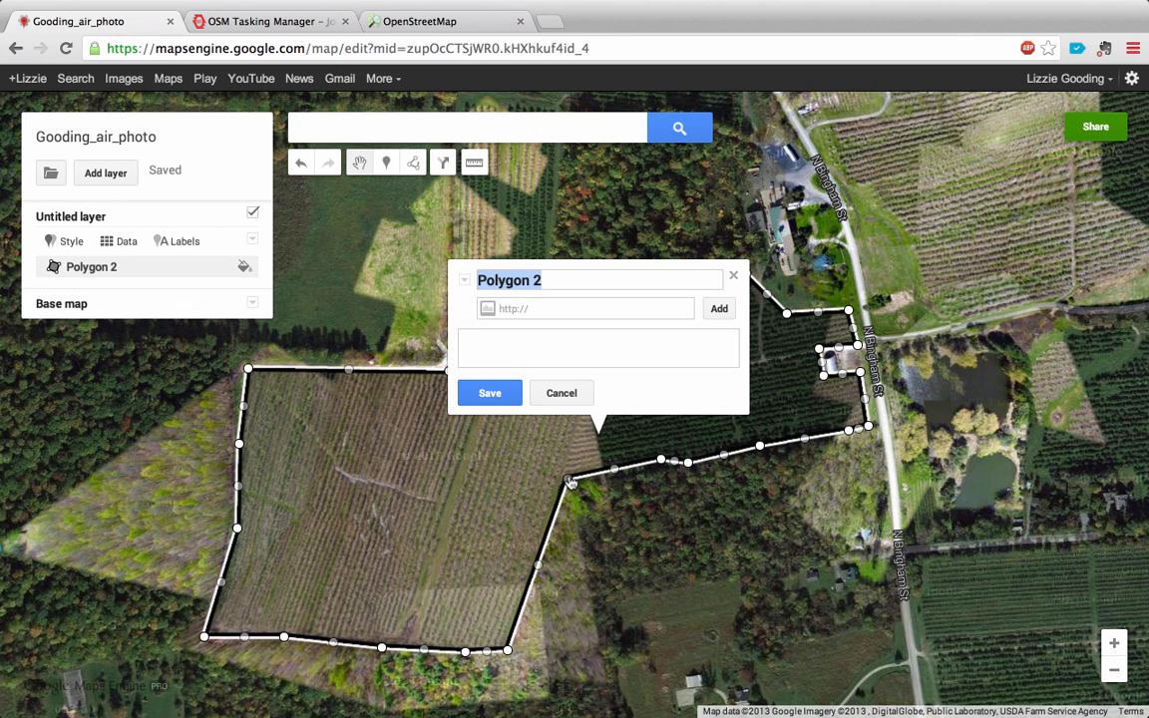
Step: Name the traced shape Quanset, save it and close its info window
type("Quanset")
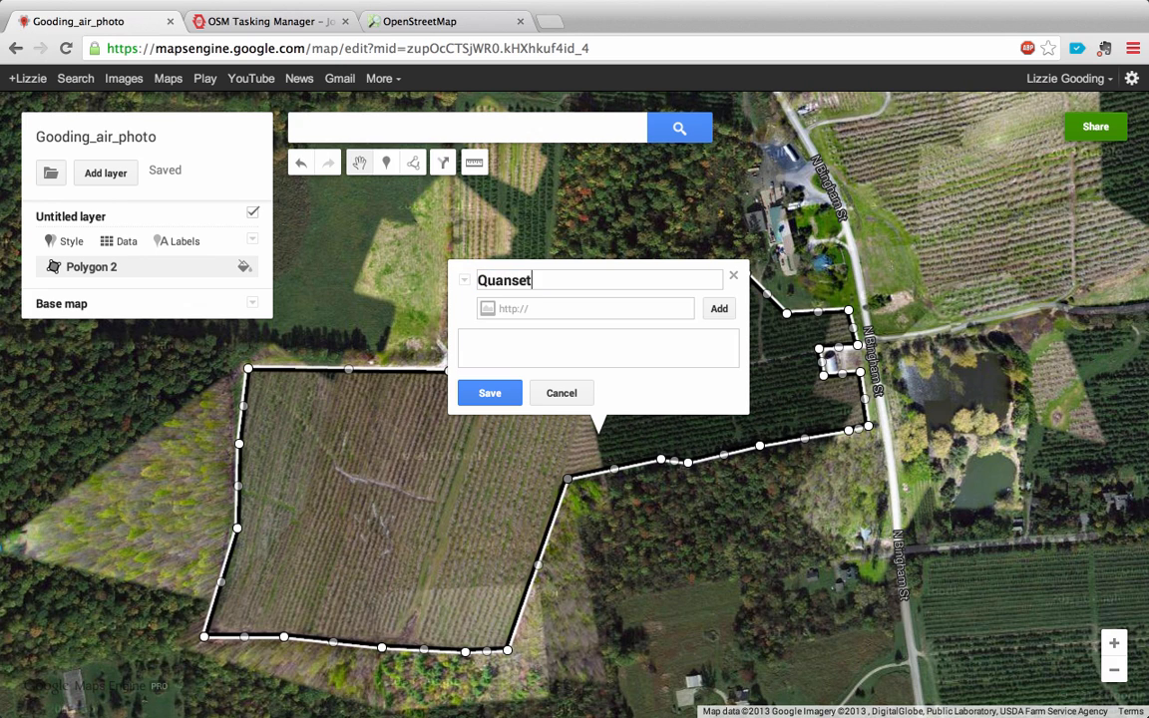
left_click(465, 282)
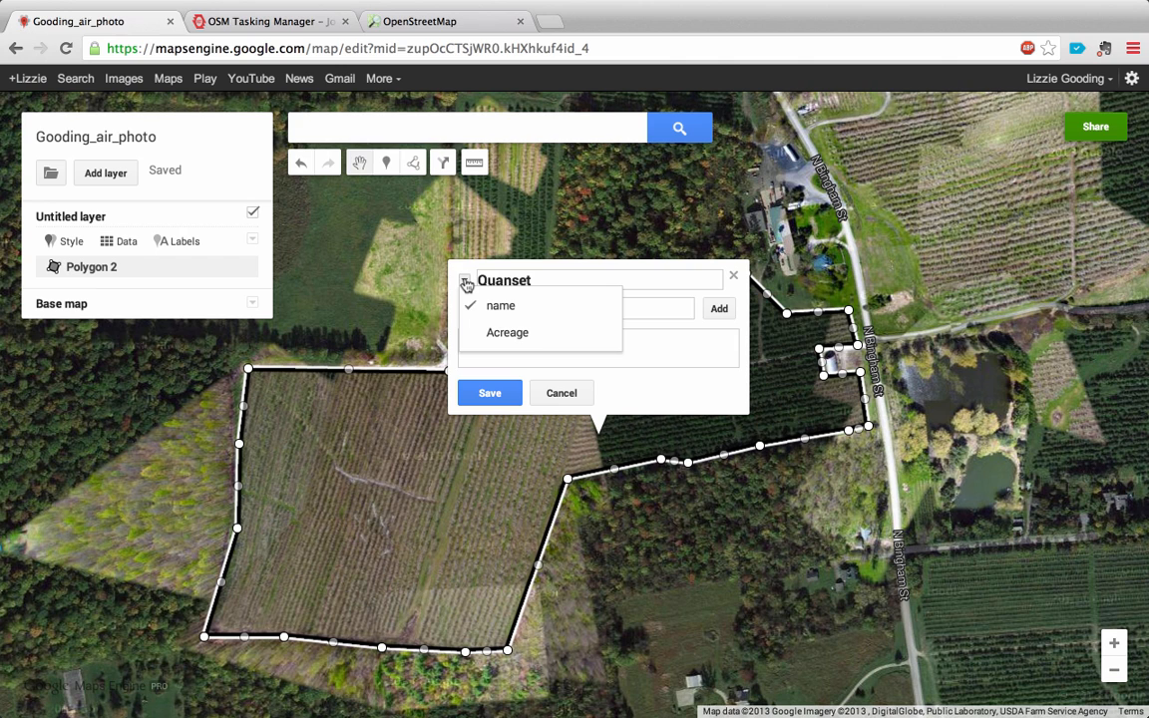
left_click(666, 327)
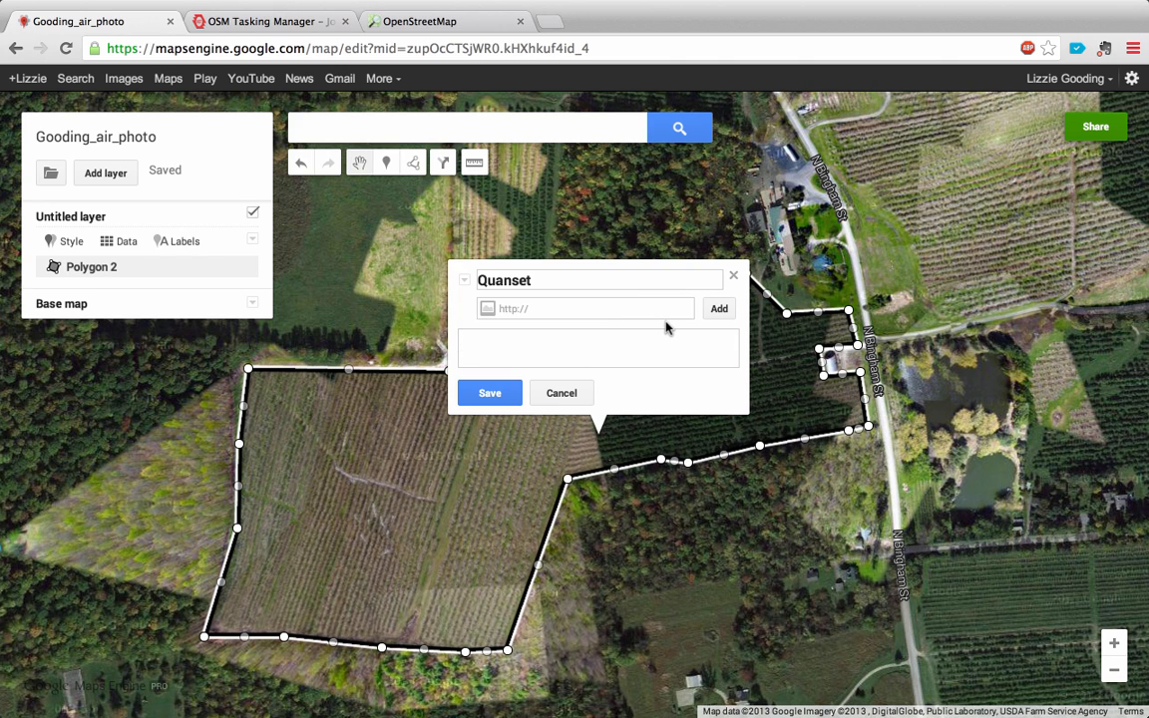
left_click(490, 393)
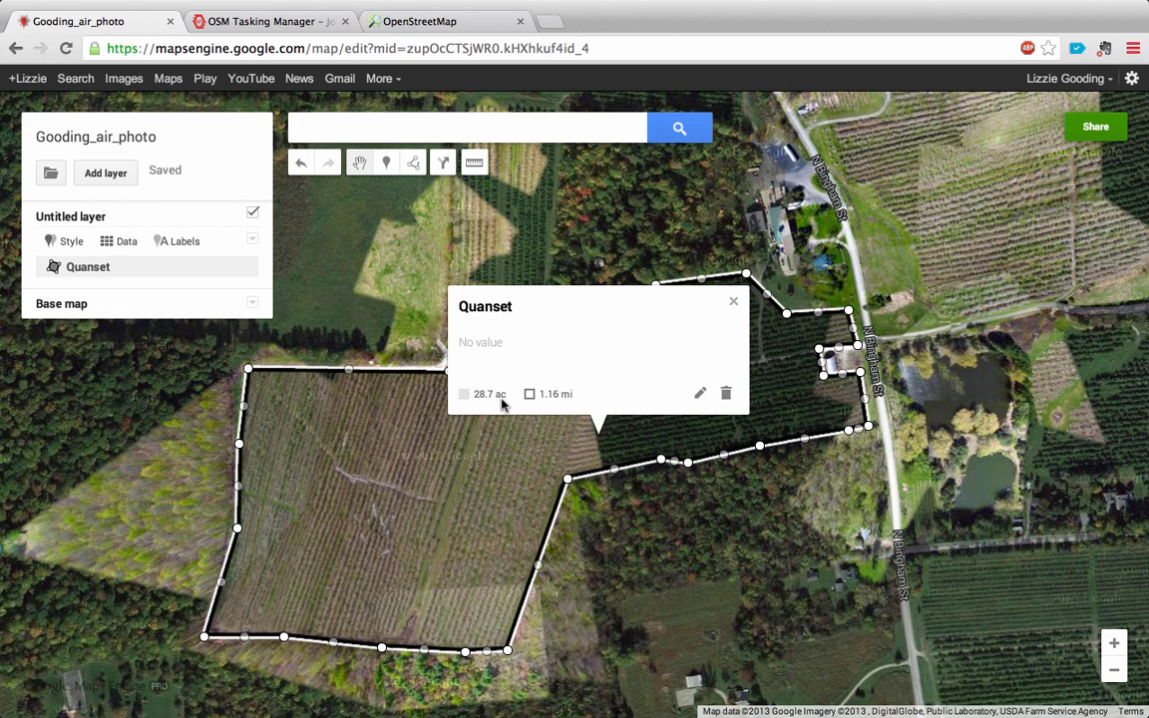
left_click(734, 304)
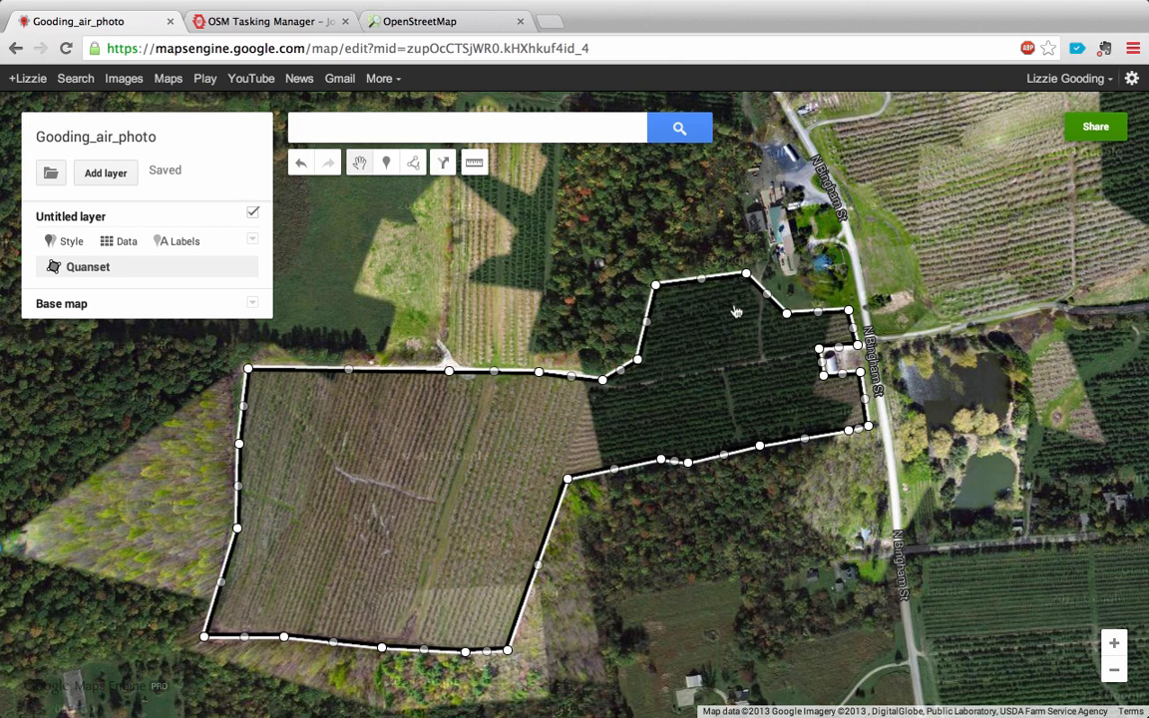
Step: Open the layer's data table and enter 28.7 as the Acreage of the Quanset shape
left_click(130, 247)
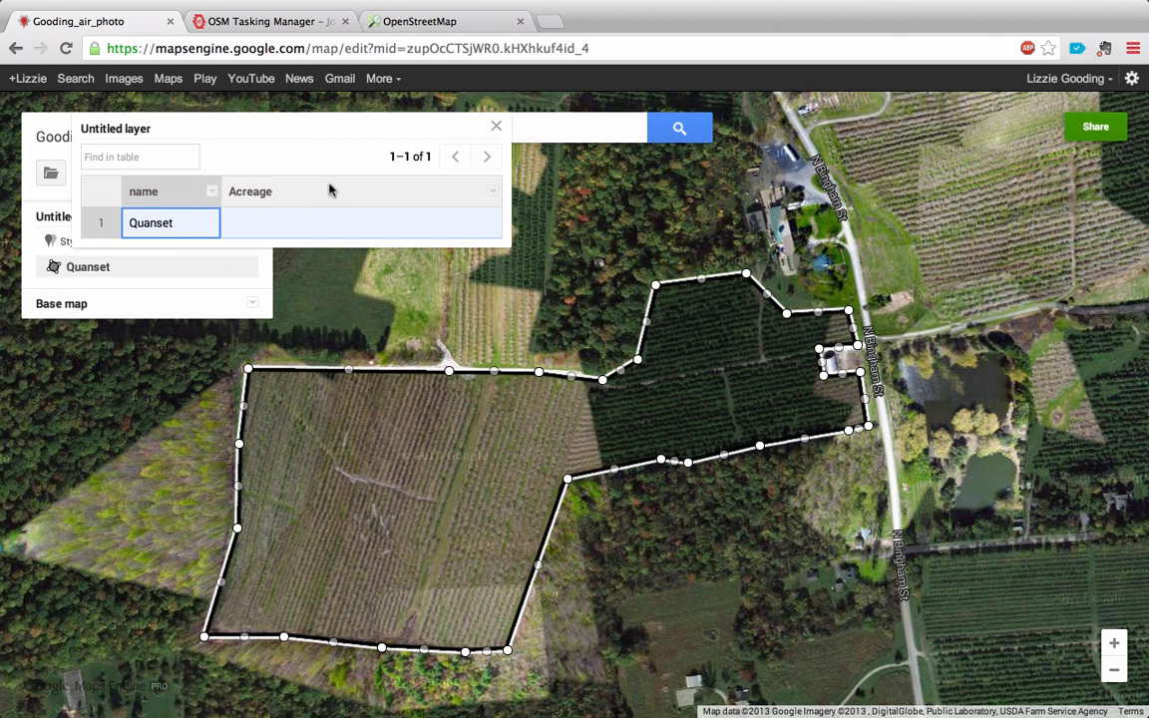
left_click(493, 192)
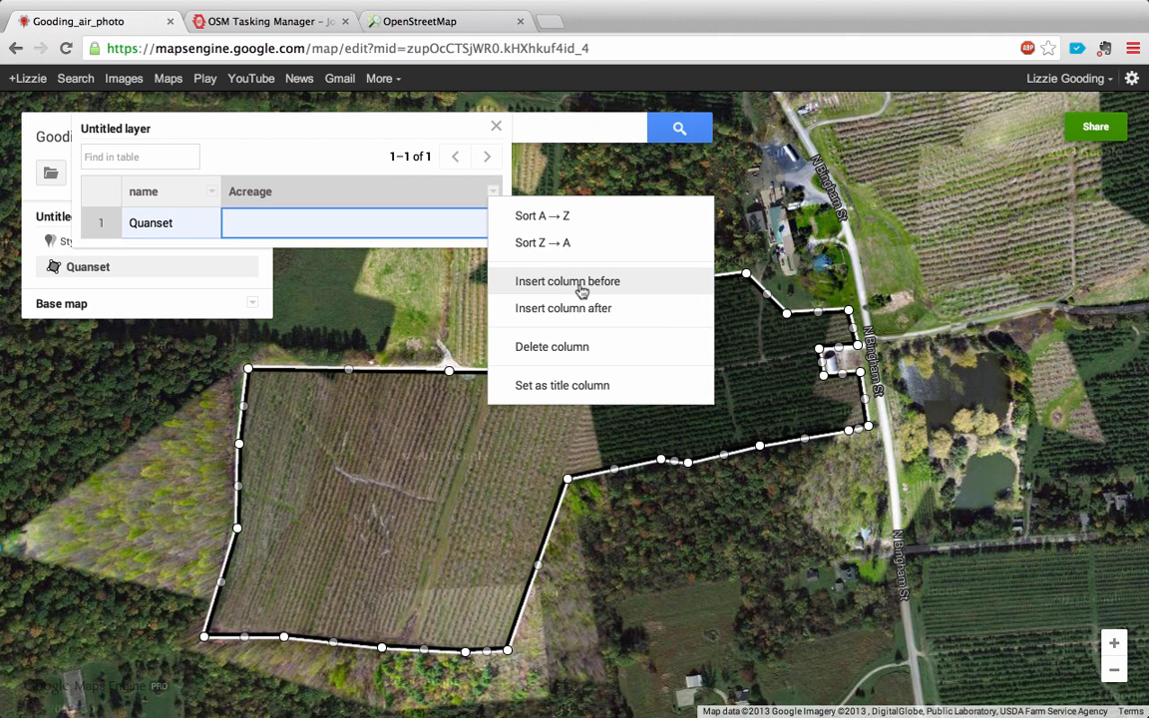
left_click(439, 224)
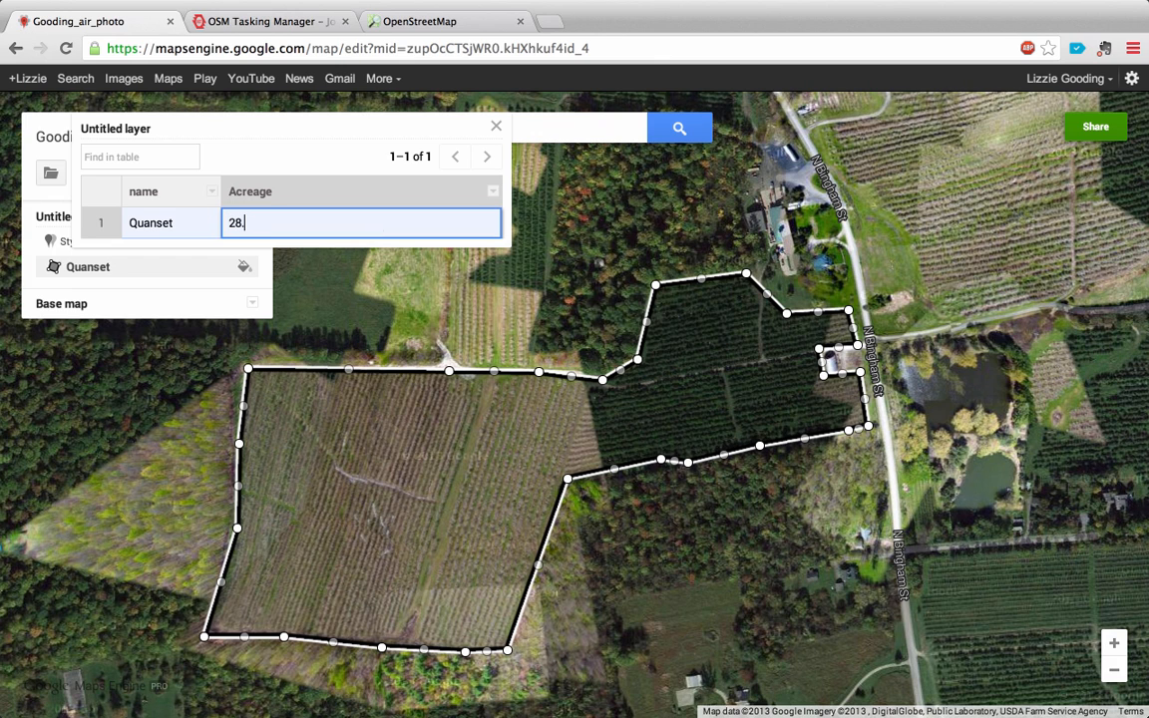
left_click(315, 156)
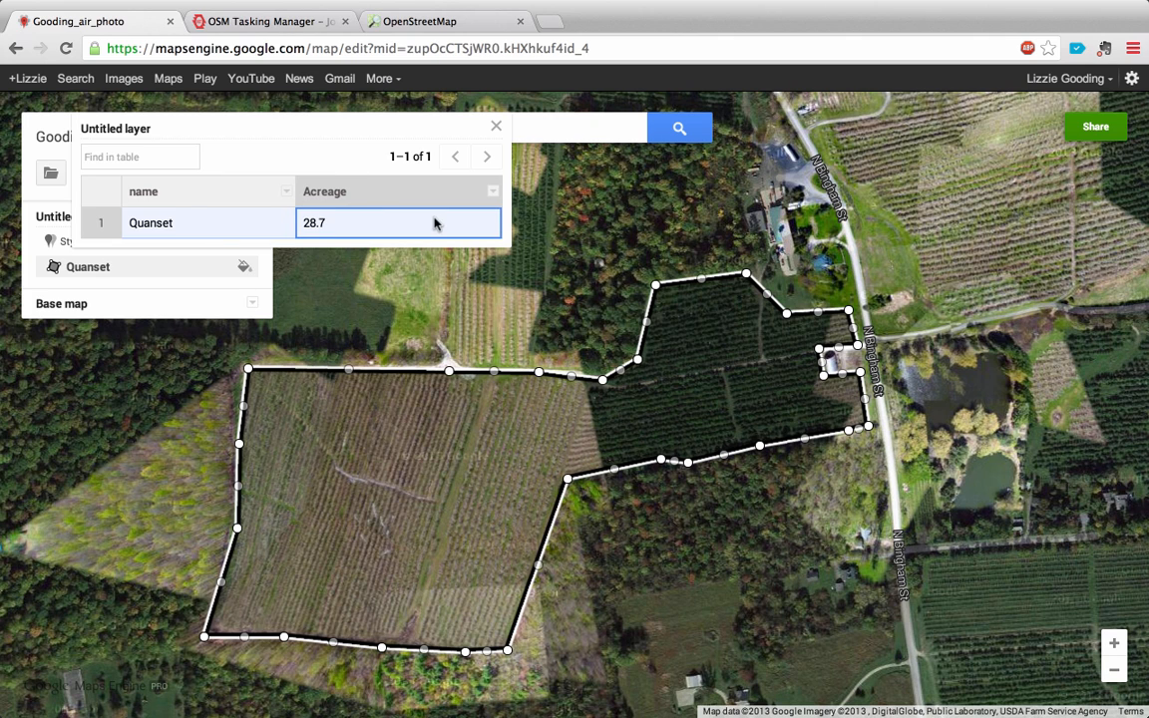
Step: Check the acreage entry in the Quanset shape's info window on the map and close the data table
left_click(465, 506)
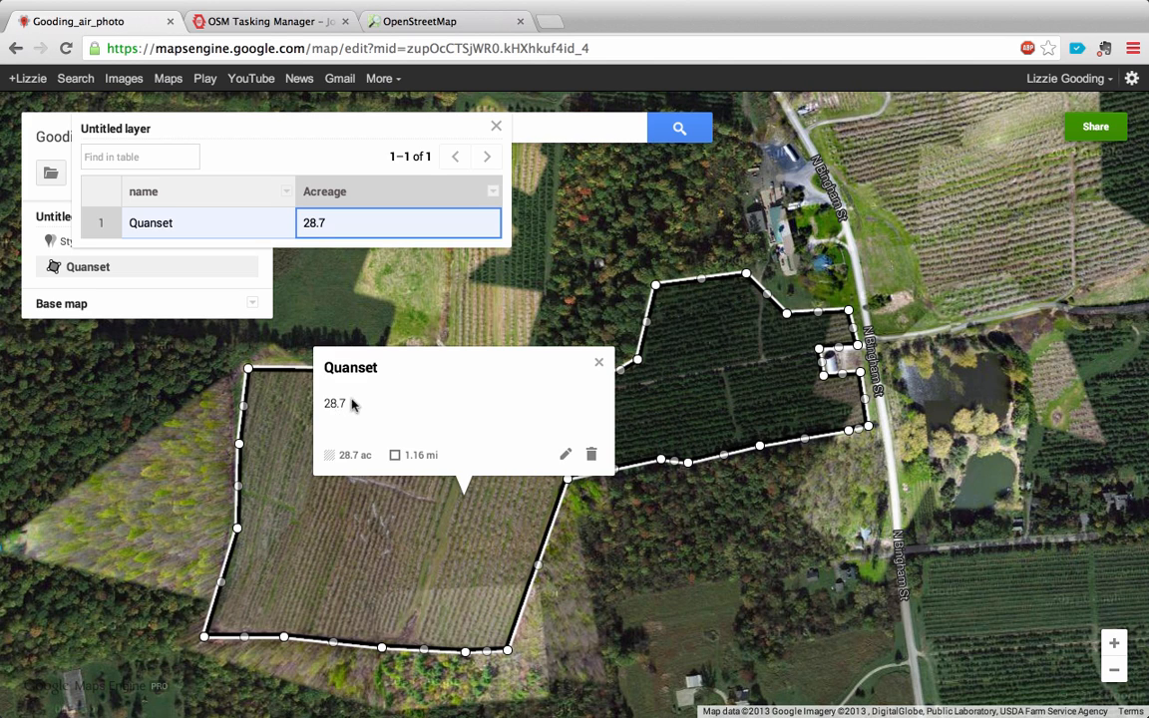
left_click(601, 367)
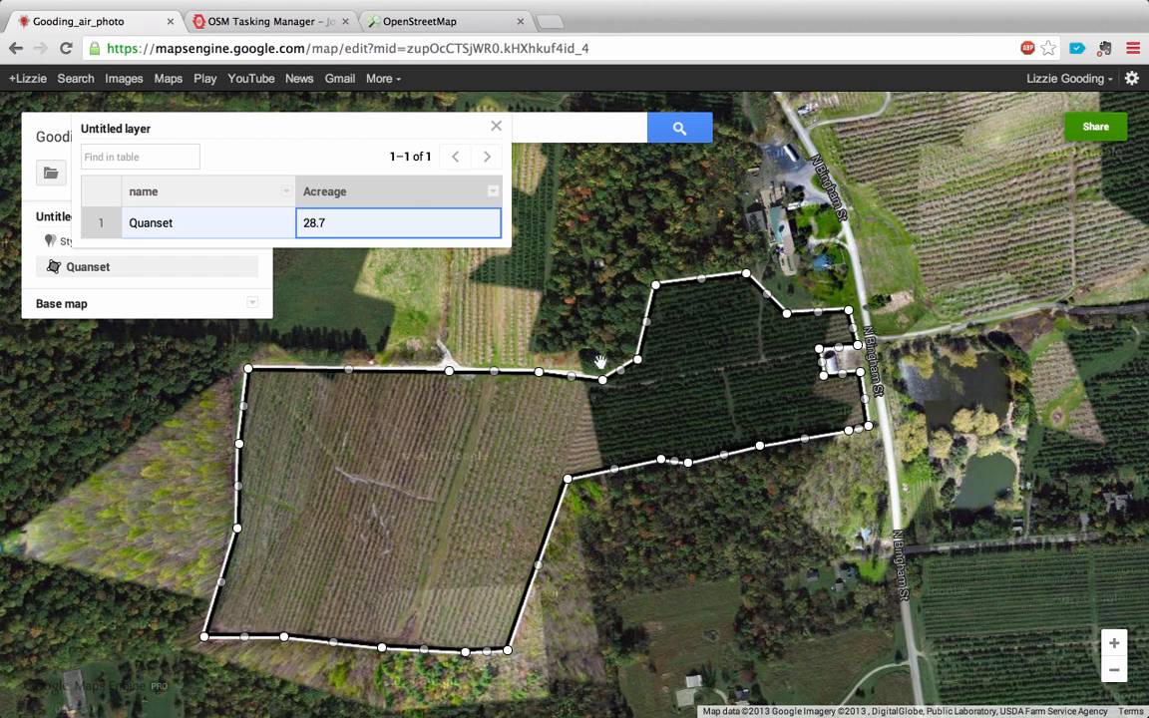
left_click(495, 126)
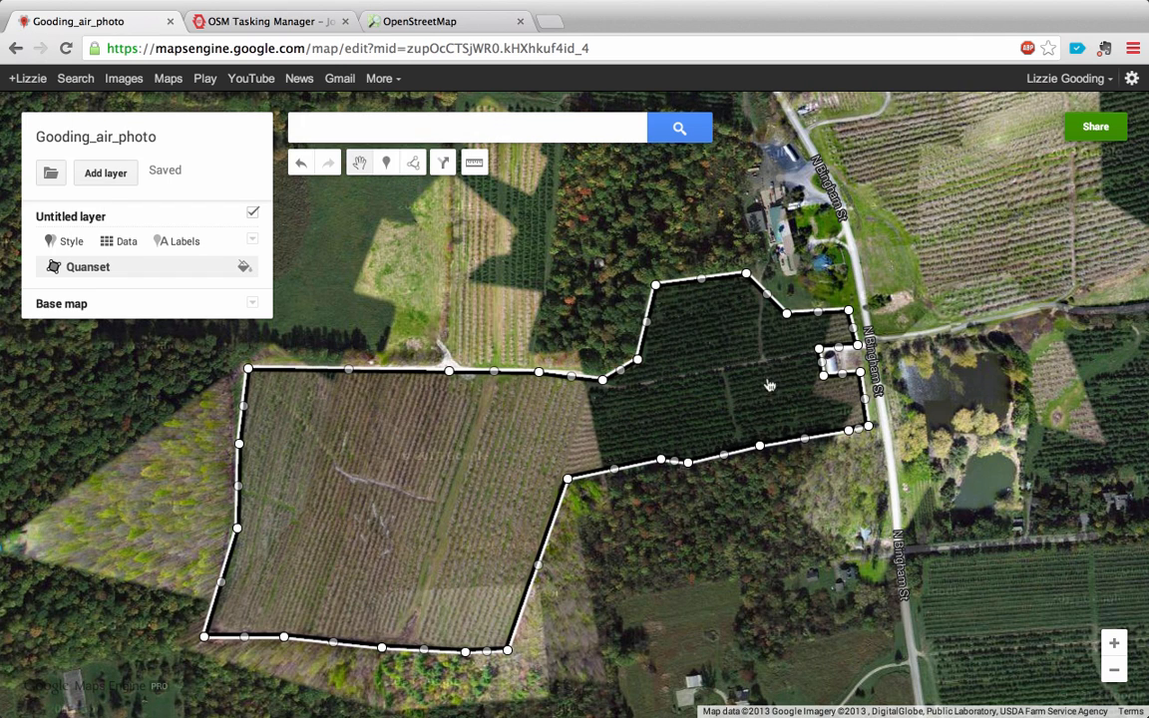
Step: Examine the Quanset shape's details and its position among the surrounding orchard blocks
left_click(1113, 672)
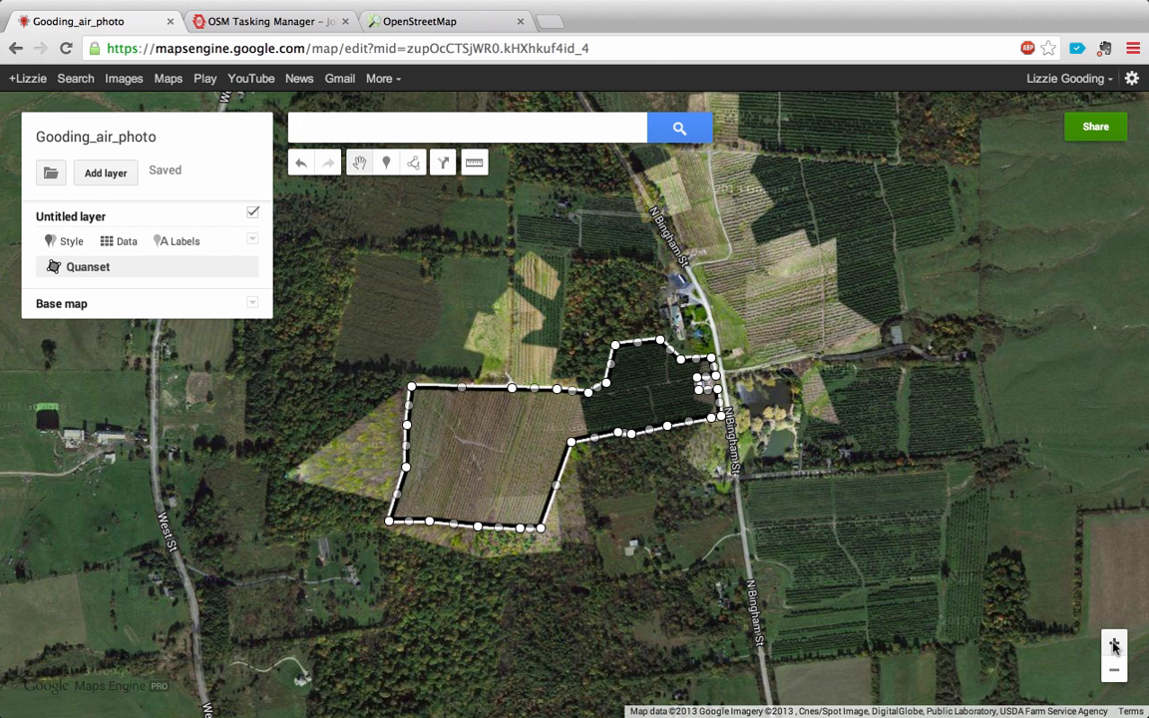
left_click(1114, 645)
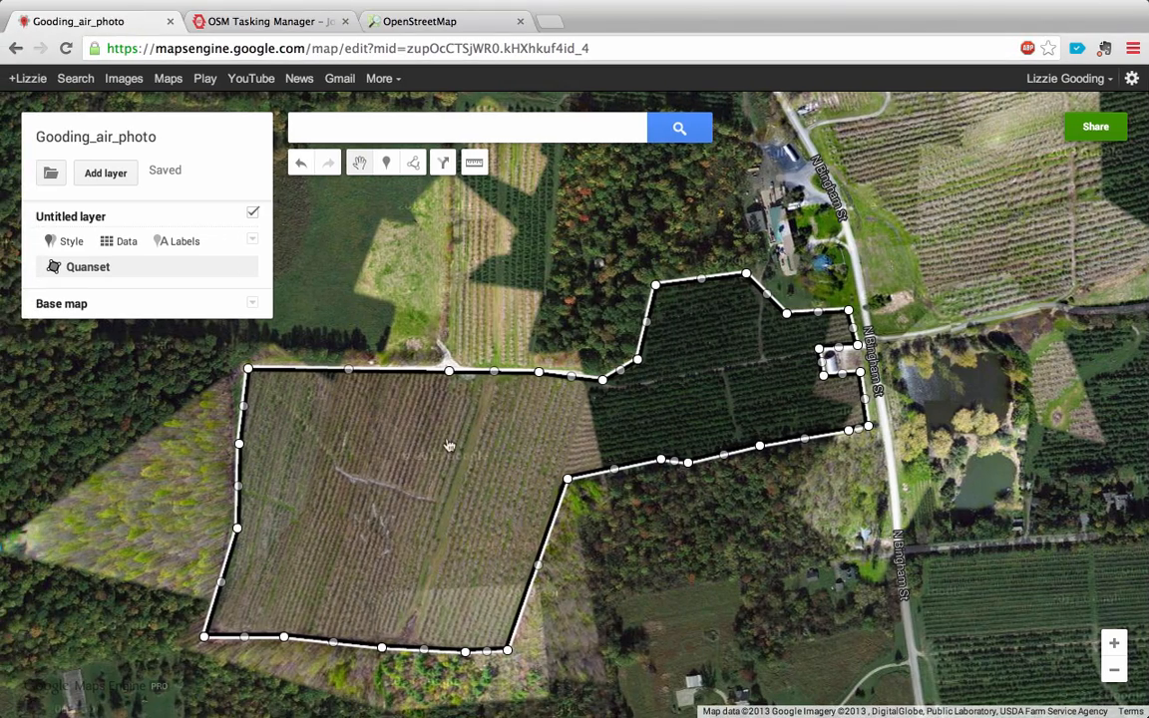
left_click(508, 423)
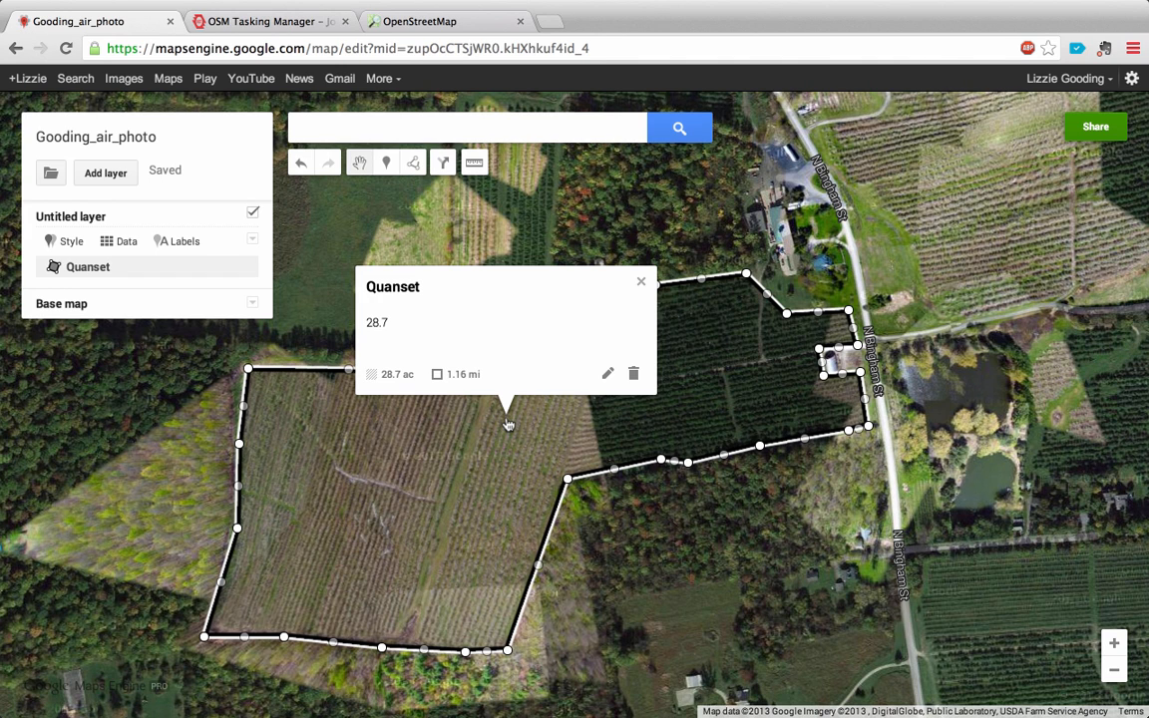
left_click(642, 285)
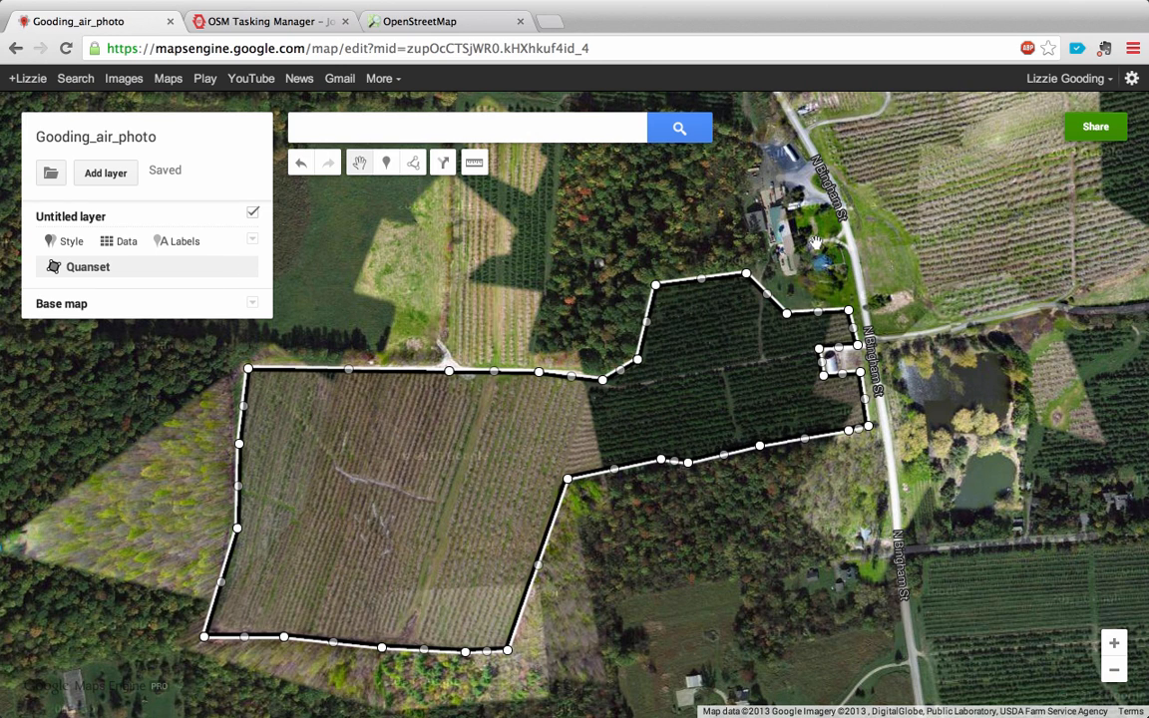
left_click(1116, 679)
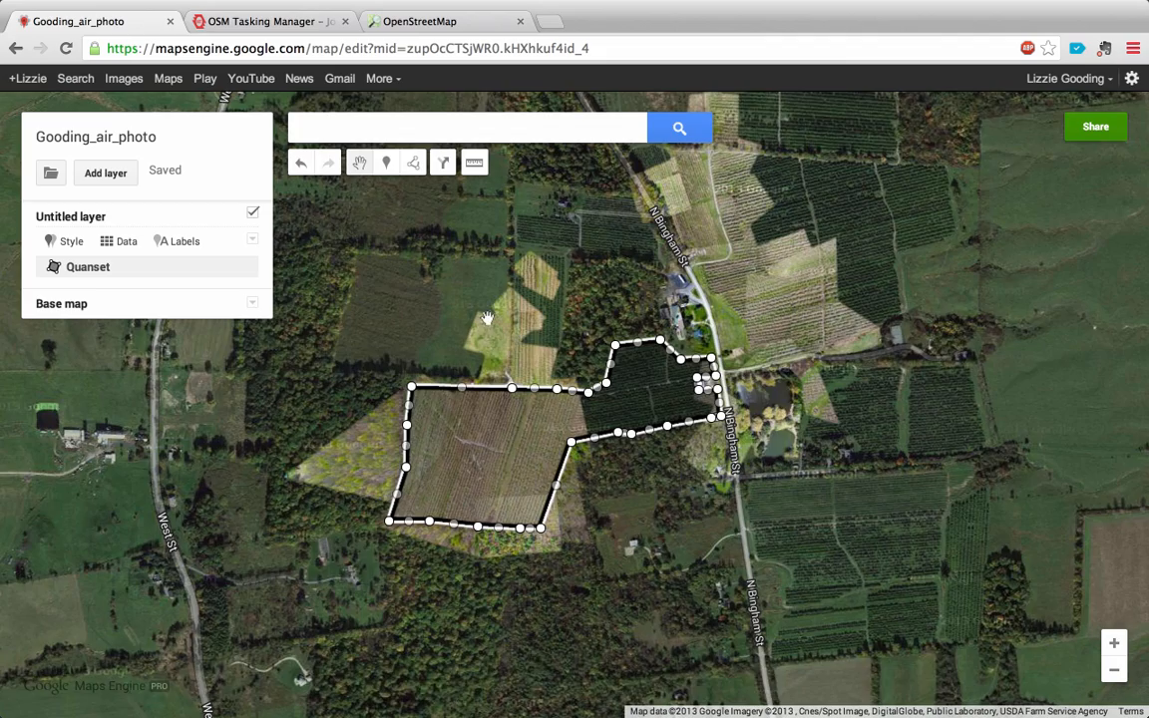
left_click_drag(488, 318, 538, 365)
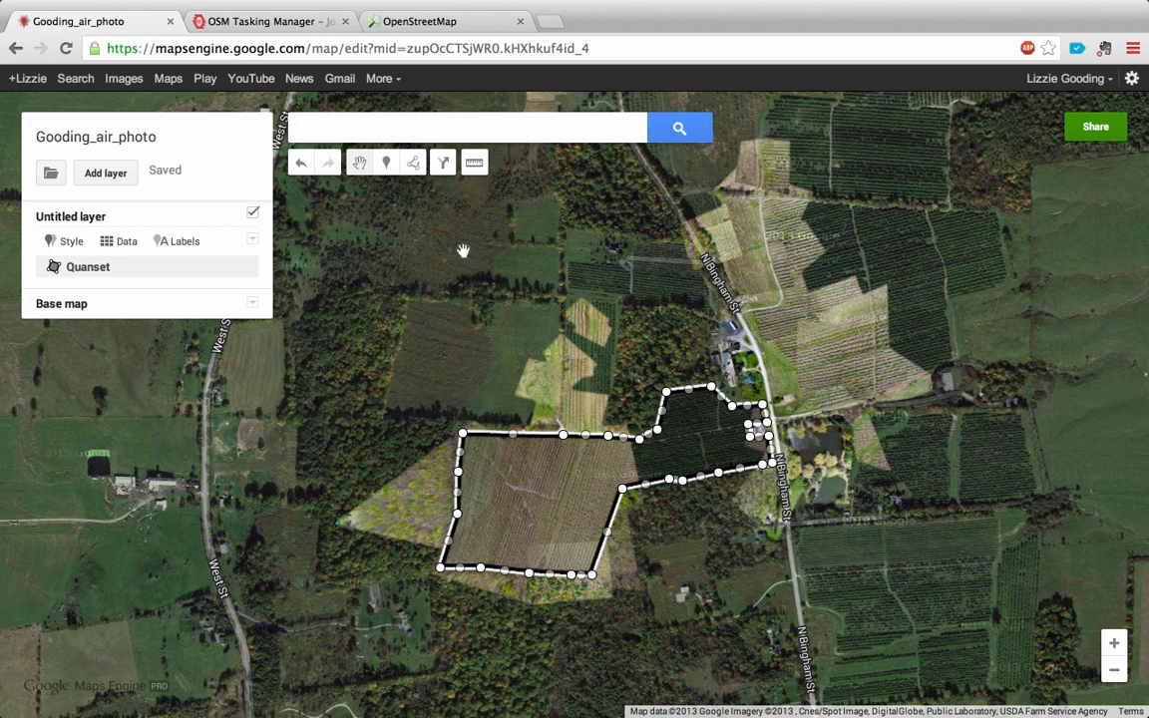
Step: Switch to OSM Tasking Manager to view the Typhoon Haiyan - Inland Negros Occidental task, and view its area in the OpenStreetMap editor
left_click(282, 21)
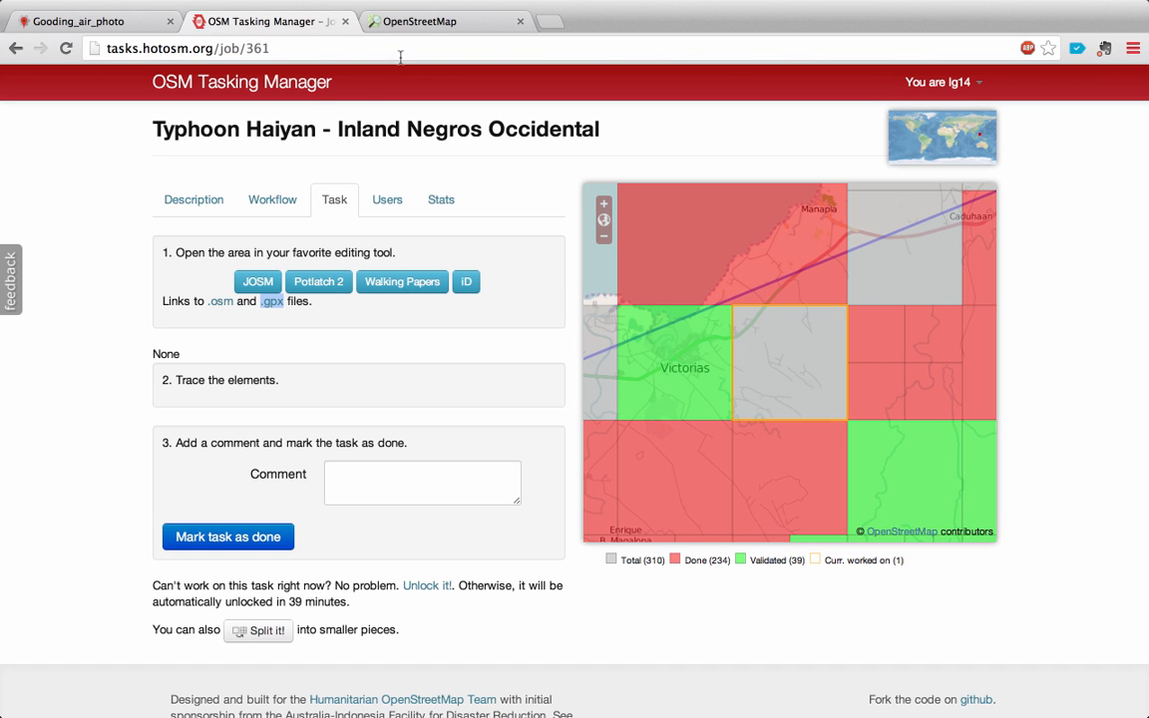
left_click(429, 21)
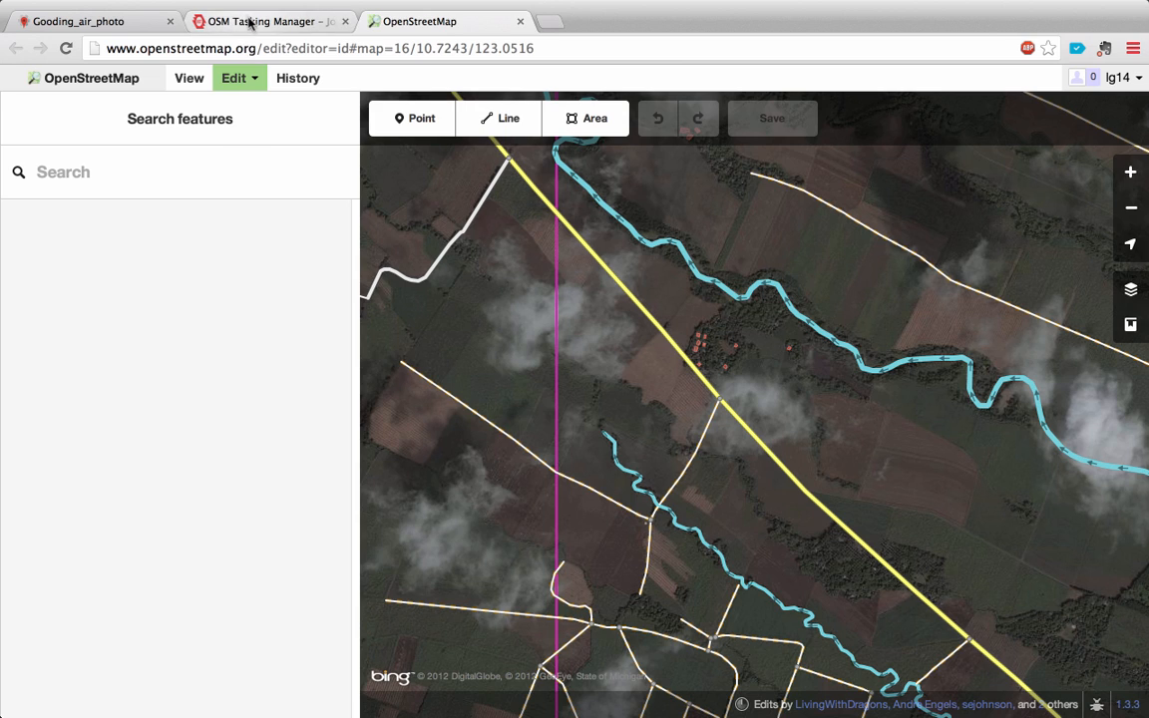
left_click(249, 20)
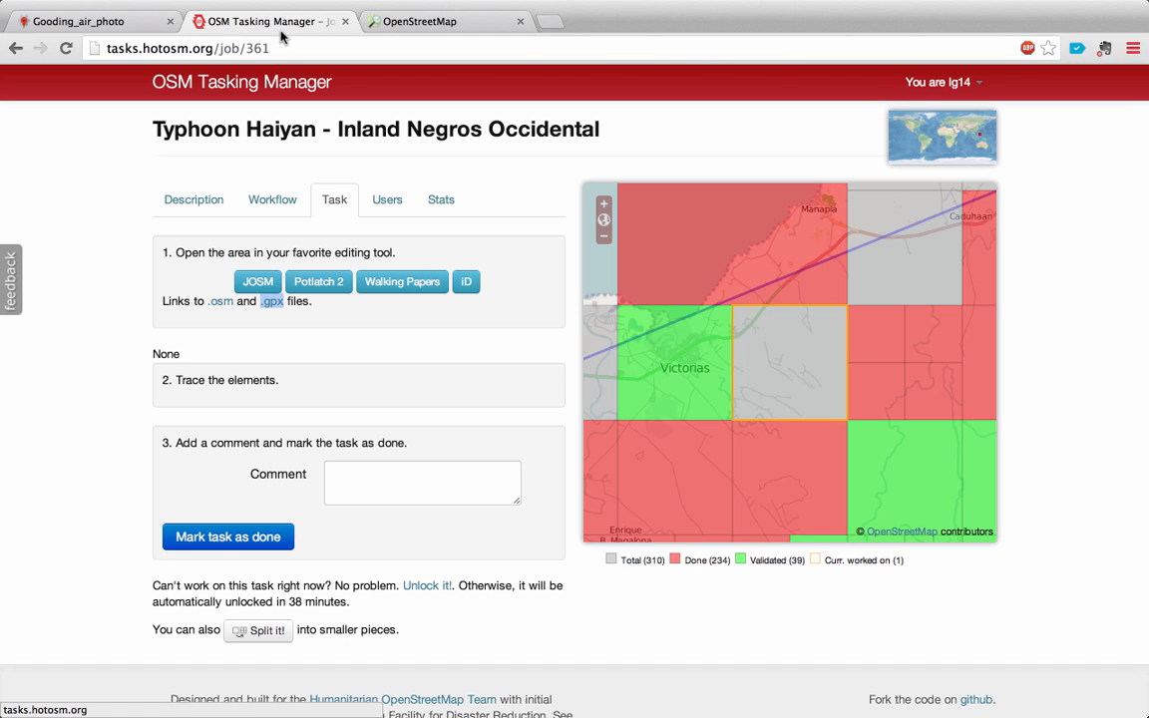
left_click(436, 28)
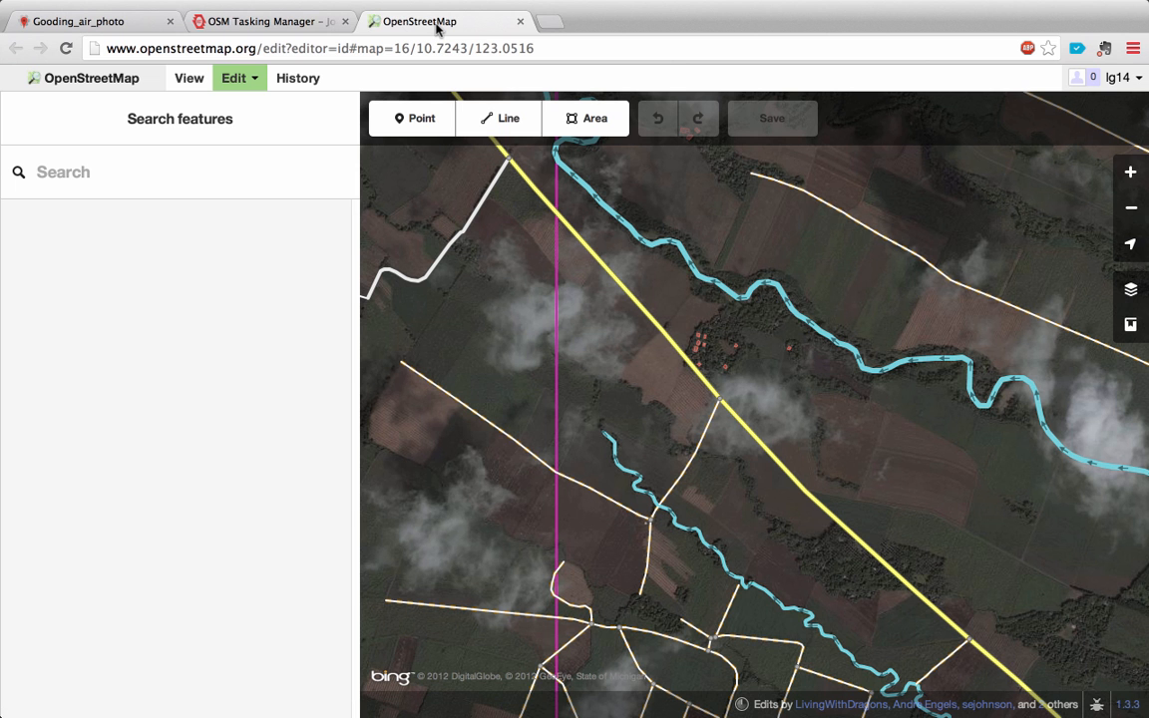
Step: Examine the task square's pink boundary, the mapped roads and the cloud-covered imagery in its northern part
left_click(1133, 219)
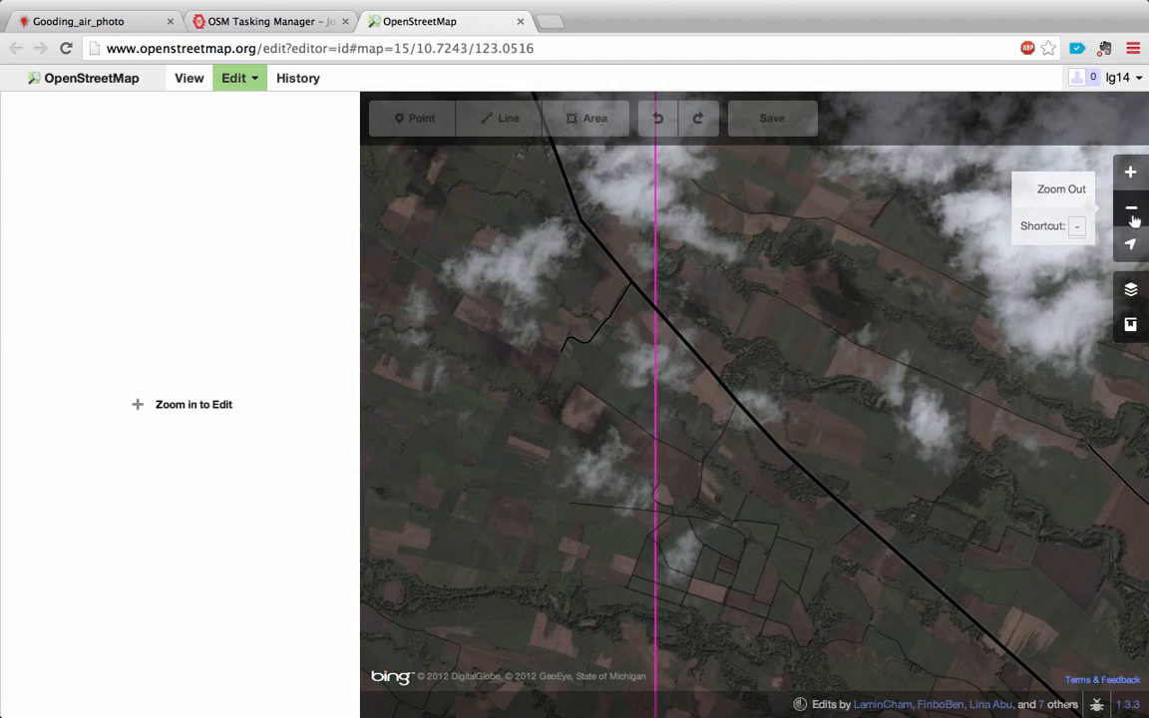
left_click(1134, 218)
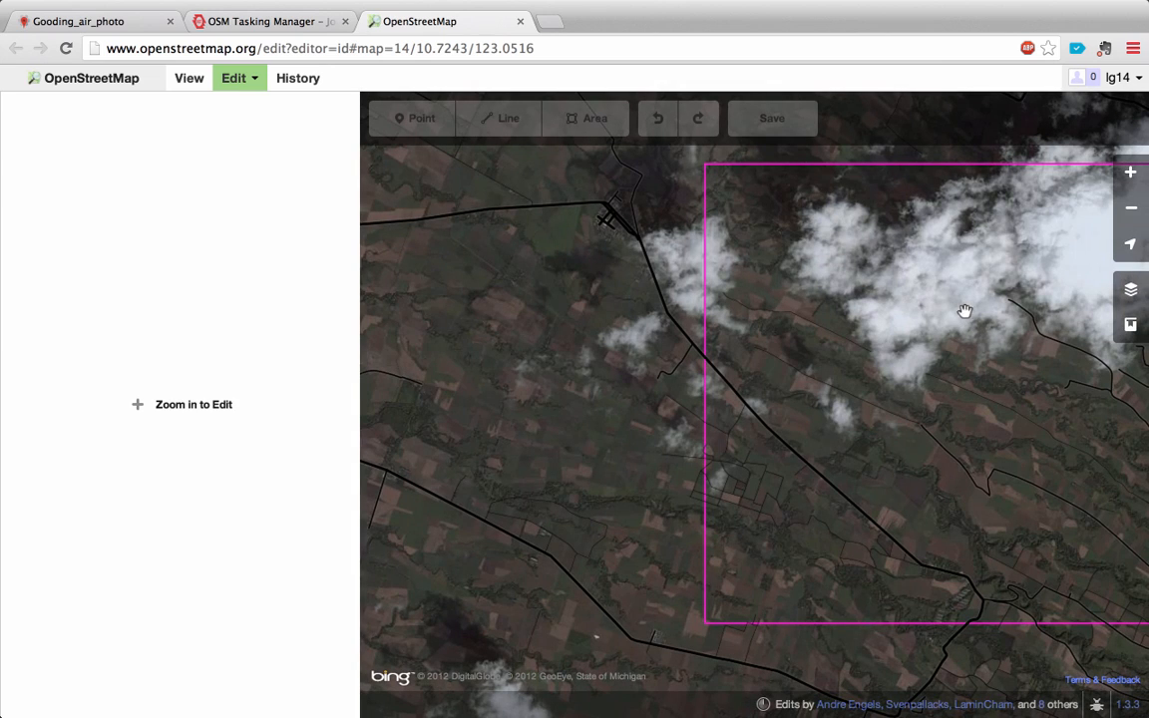
left_click_drag(964, 311, 746, 288)
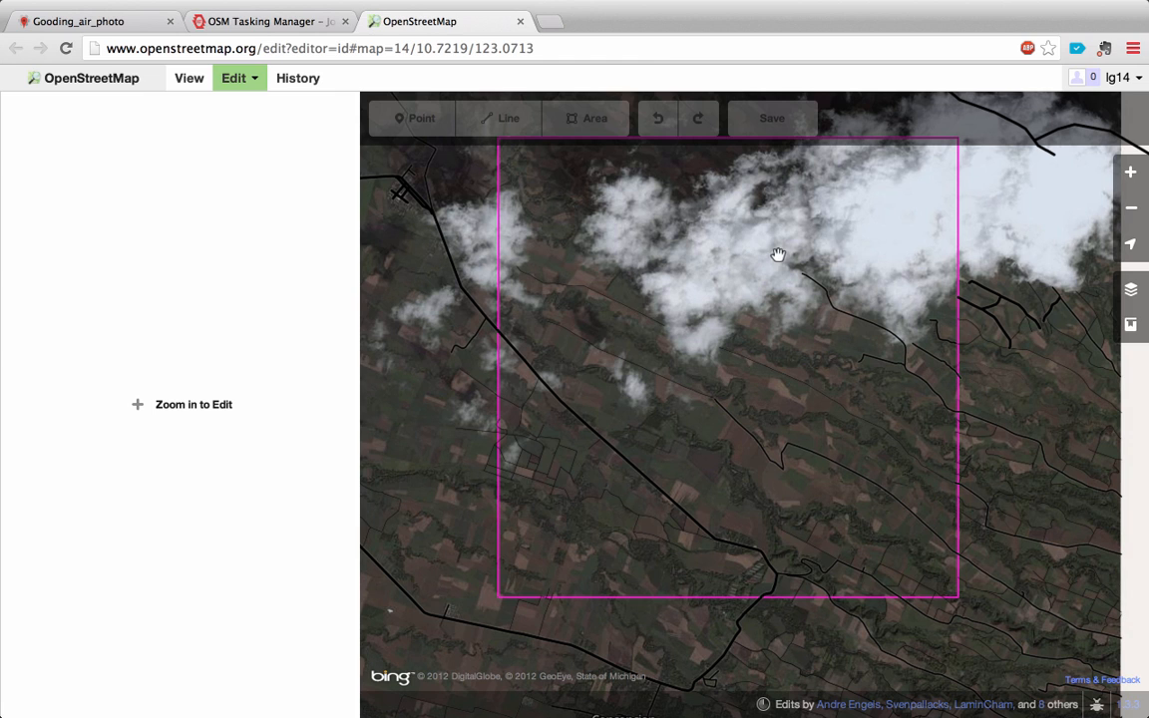
left_click_drag(777, 256, 775, 300)
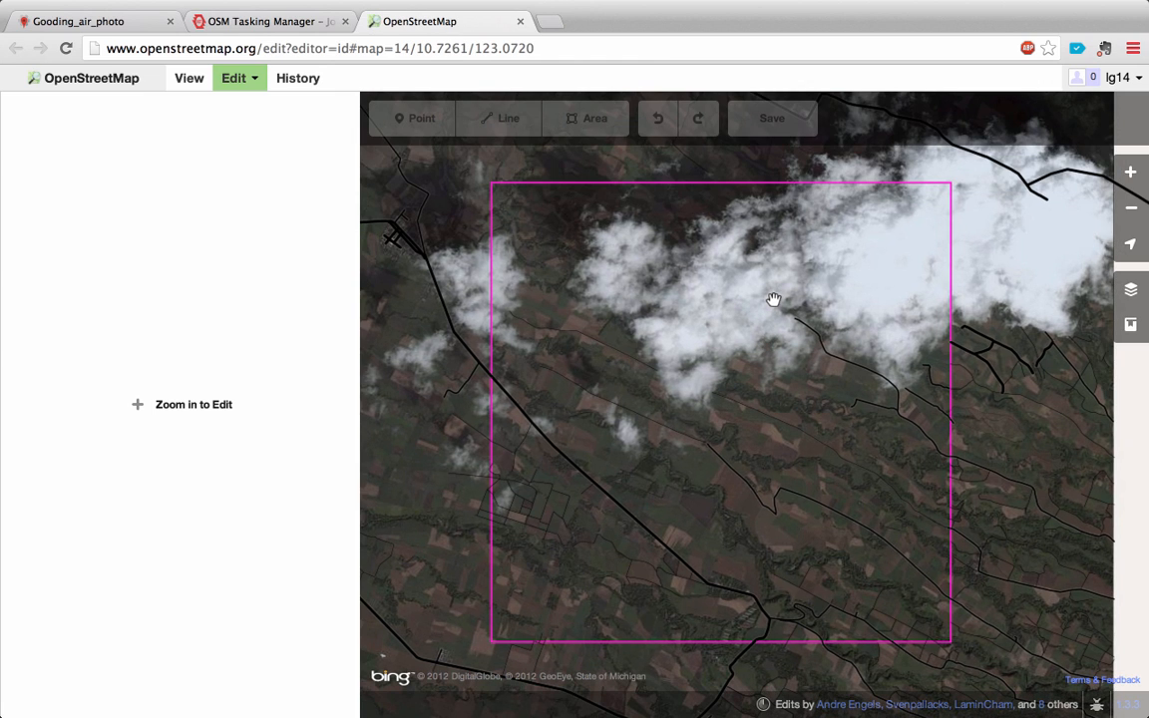
left_click(1141, 171)
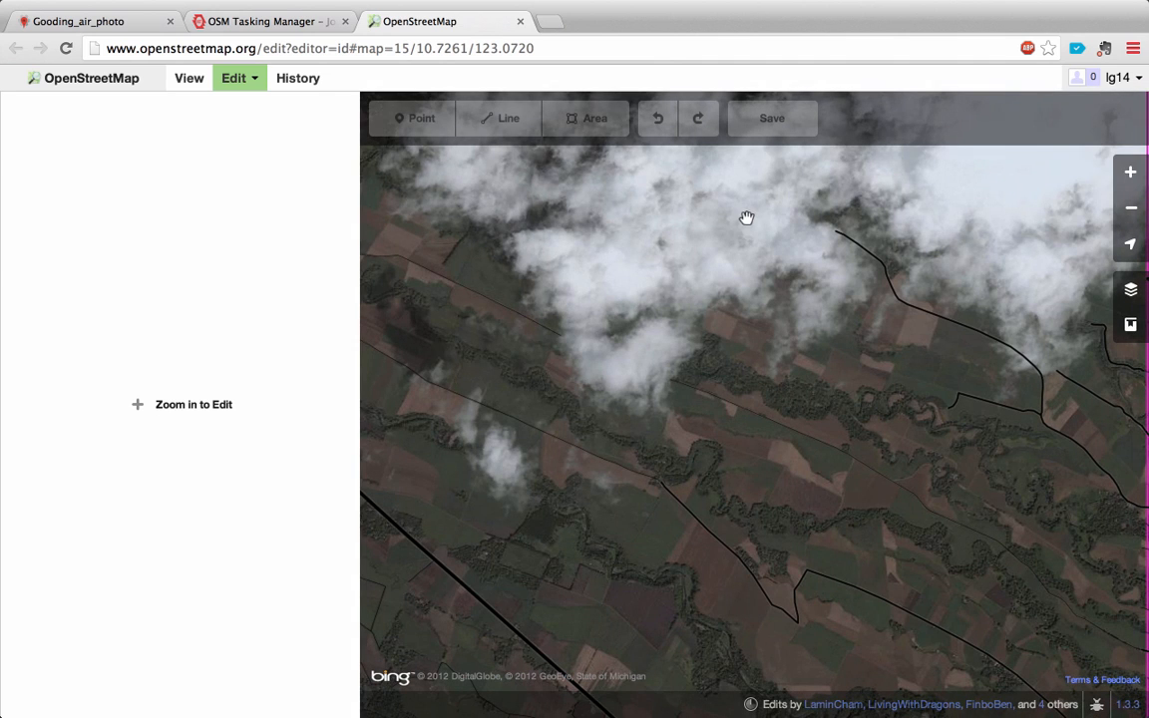
left_click_drag(618, 333, 750, 373)
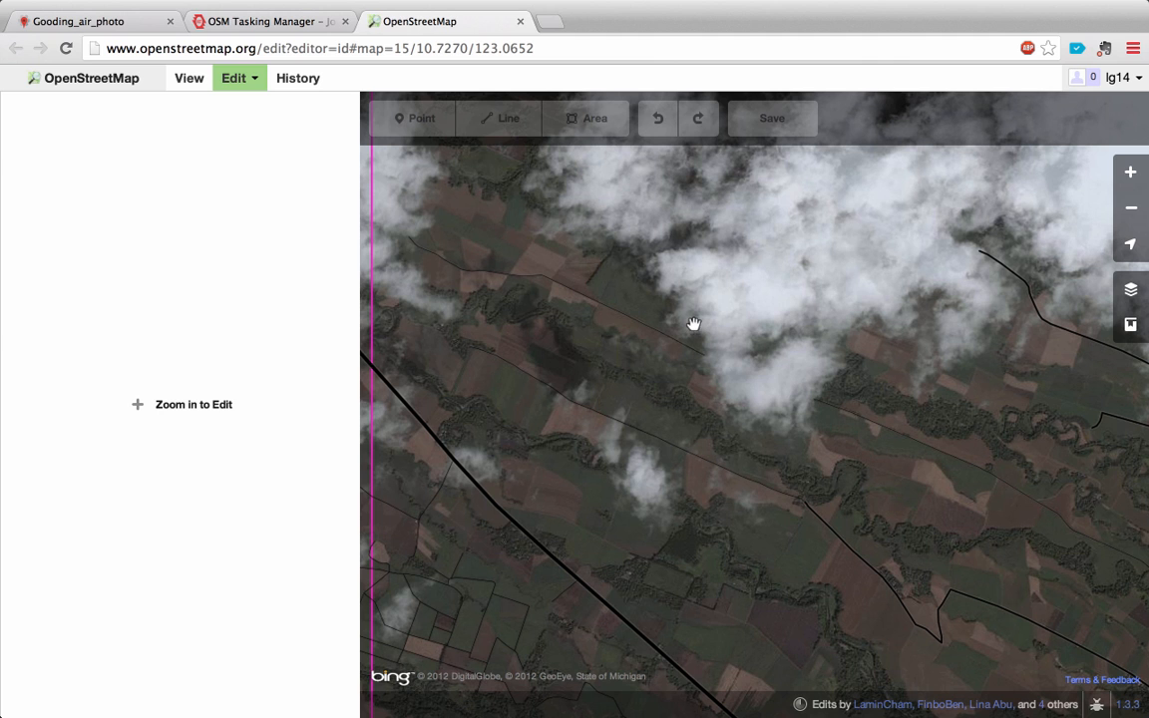
left_click_drag(693, 322, 722, 465)
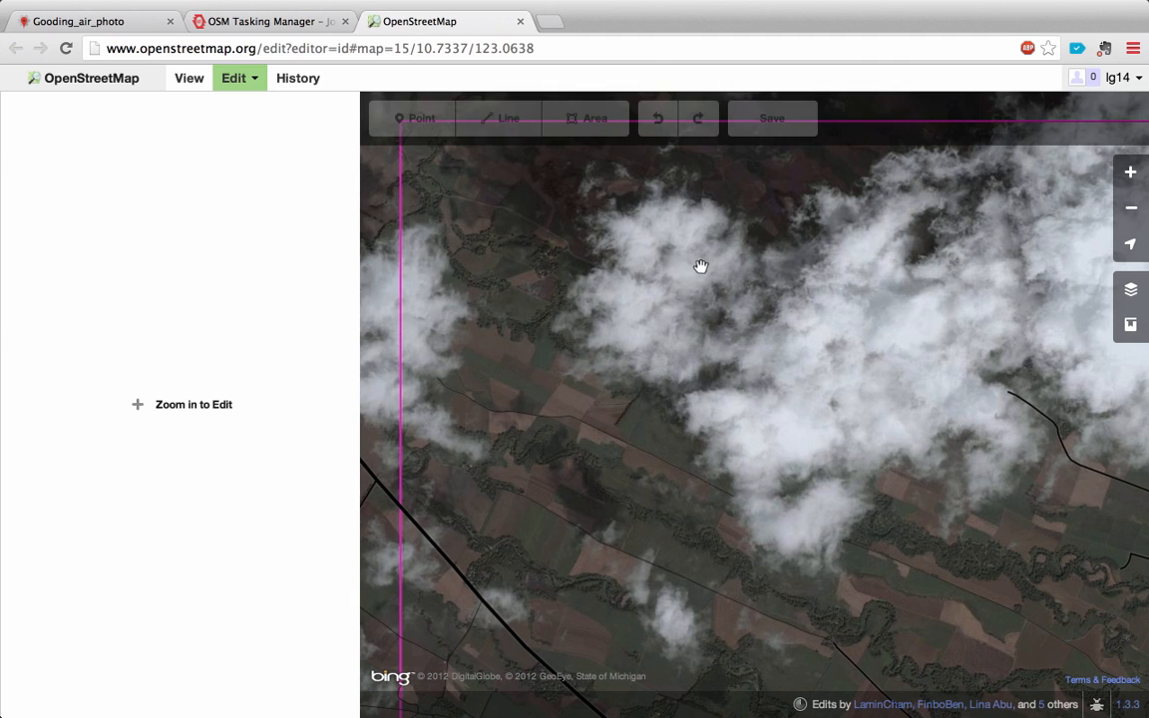
left_click_drag(697, 418, 716, 328)
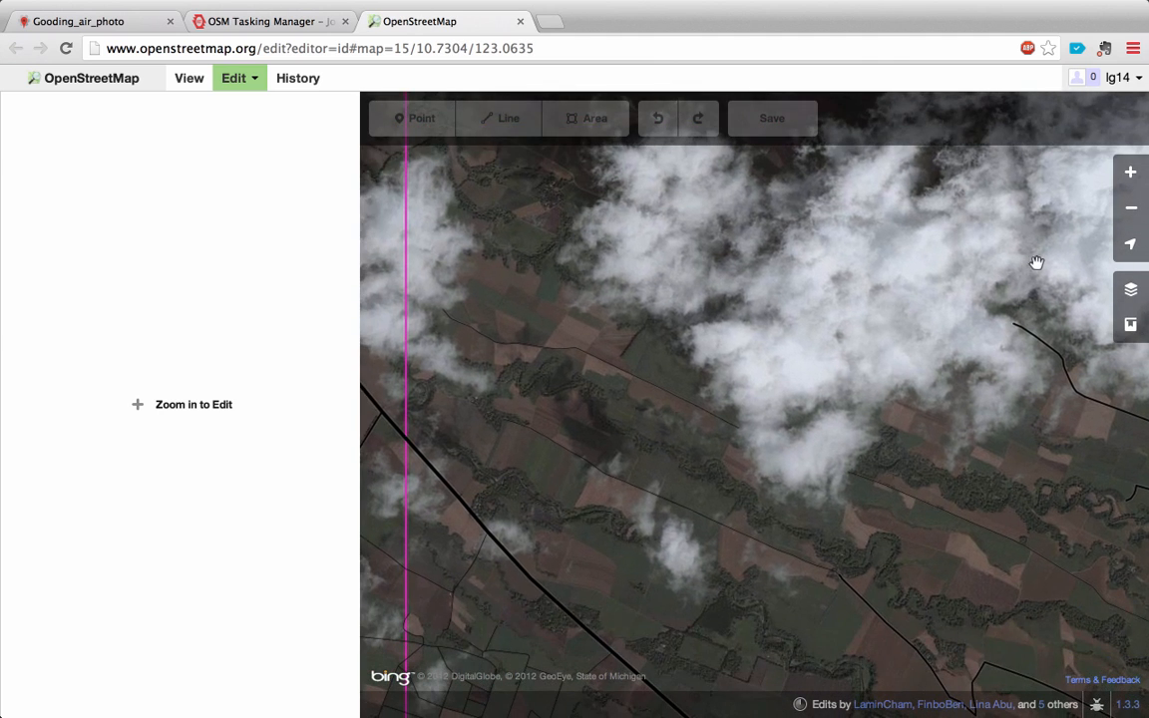
Step: Examine the mapped roads and river southwest of the clouds, and the cluster of traced buildings between the river and the yellow road
left_click(1144, 172)
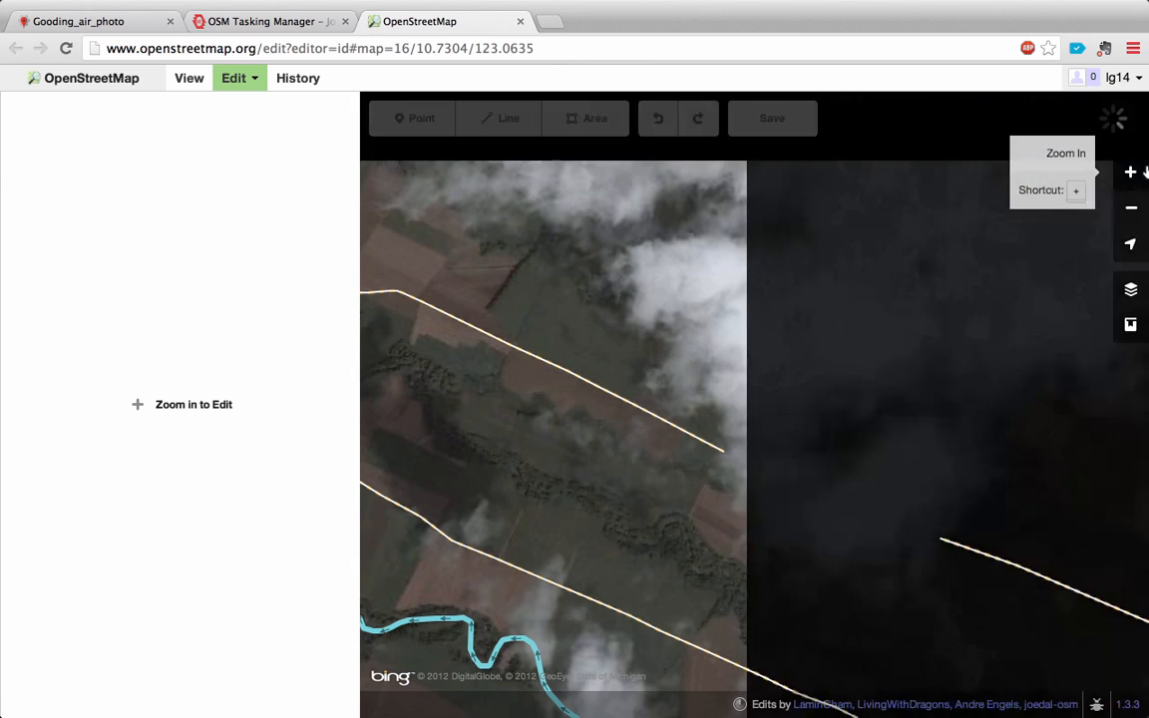
left_click_drag(618, 513, 697, 385)
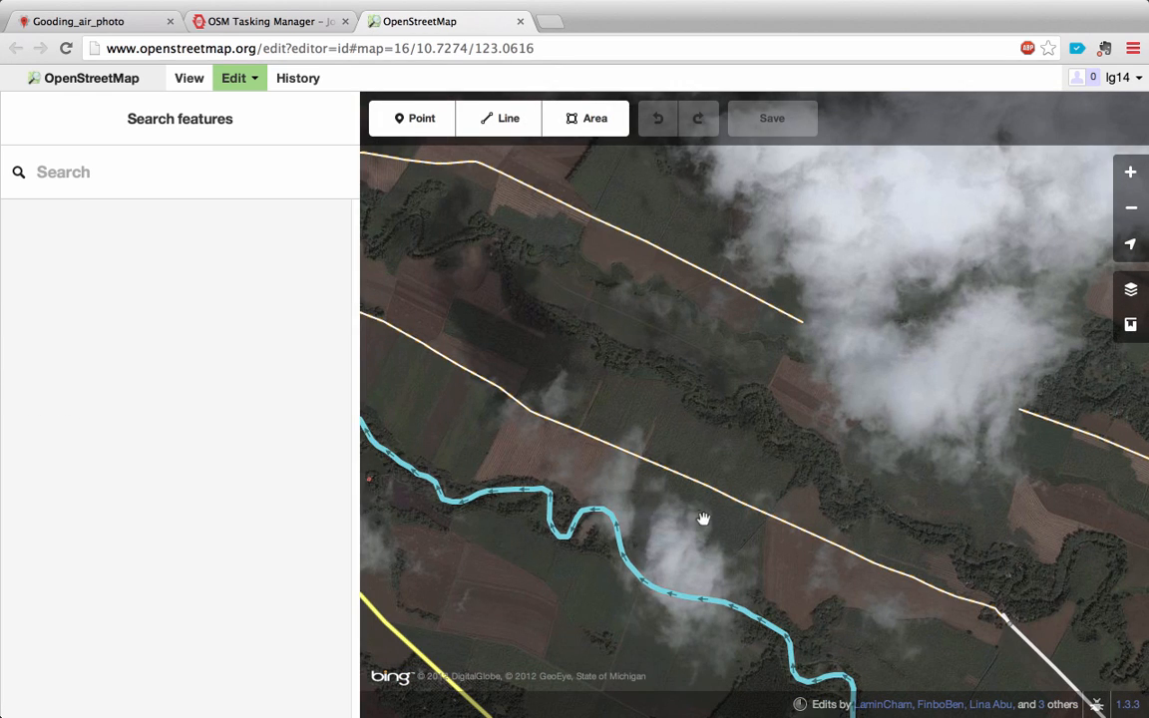
left_click_drag(694, 519, 750, 432)
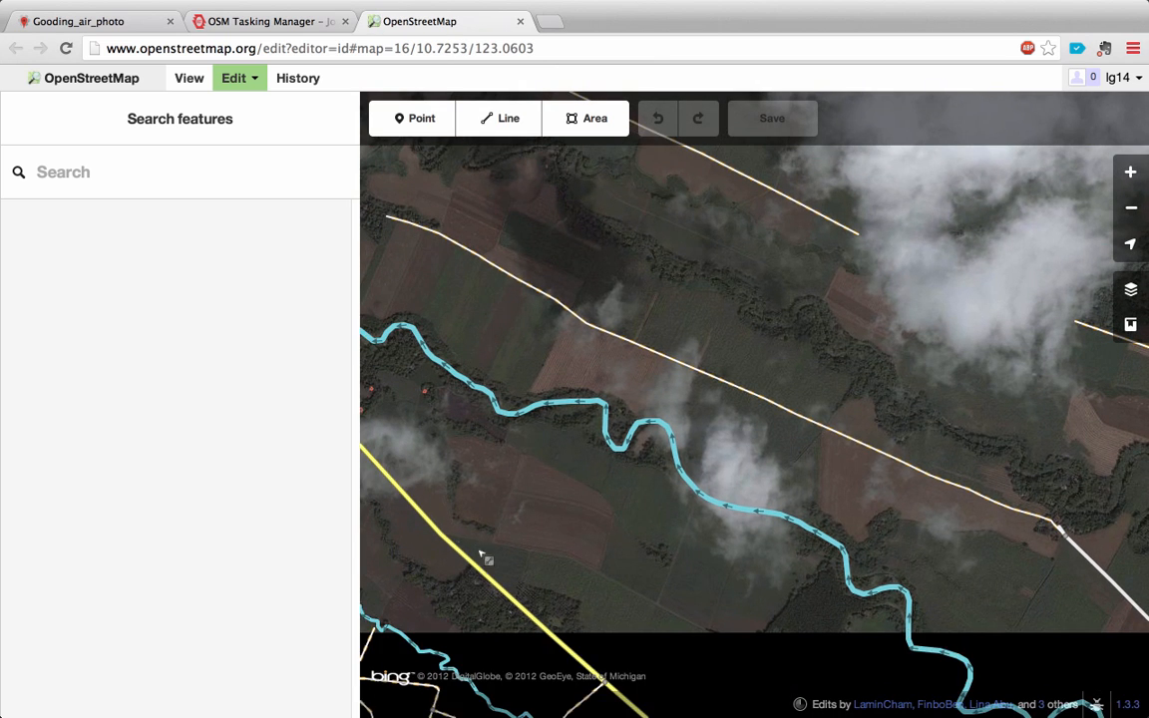
left_click_drag(503, 475, 571, 513)
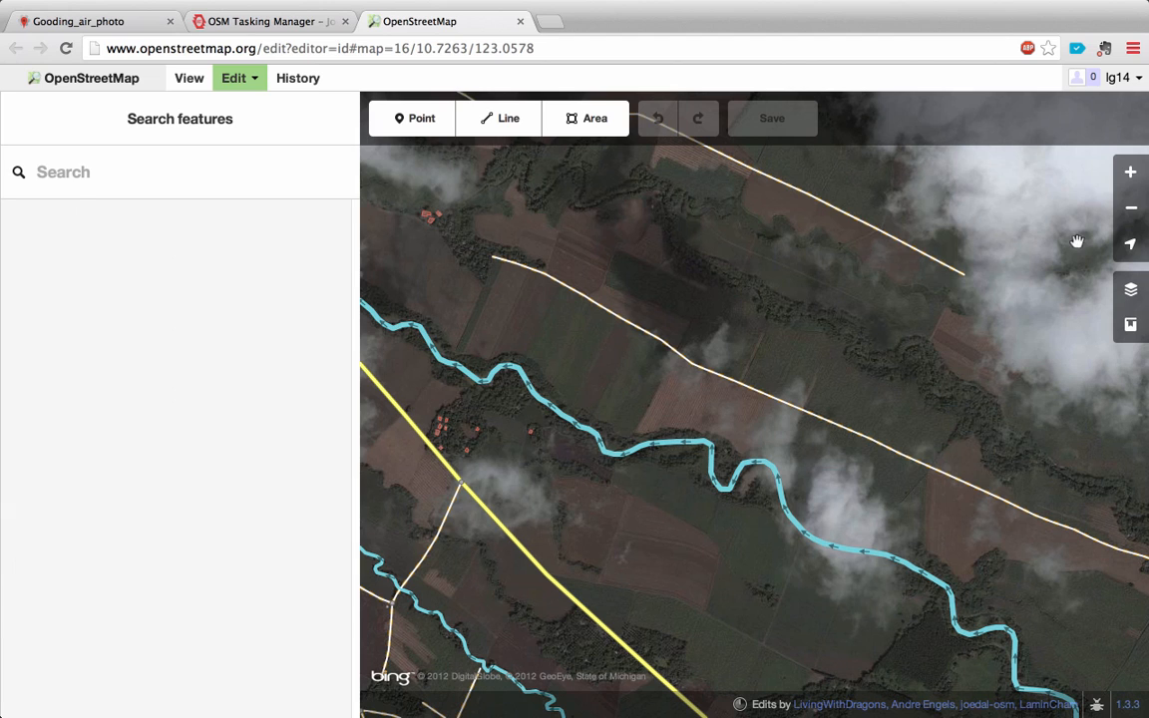
left_click(1130, 172)
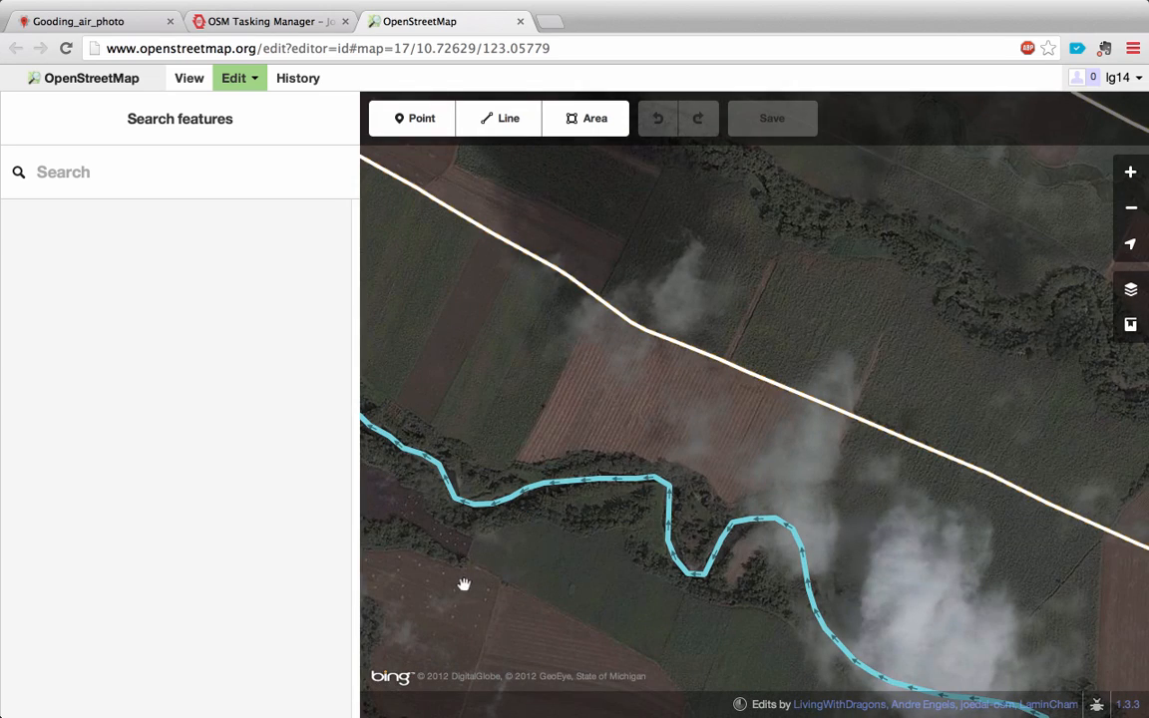
left_click_drag(462, 585, 624, 493)
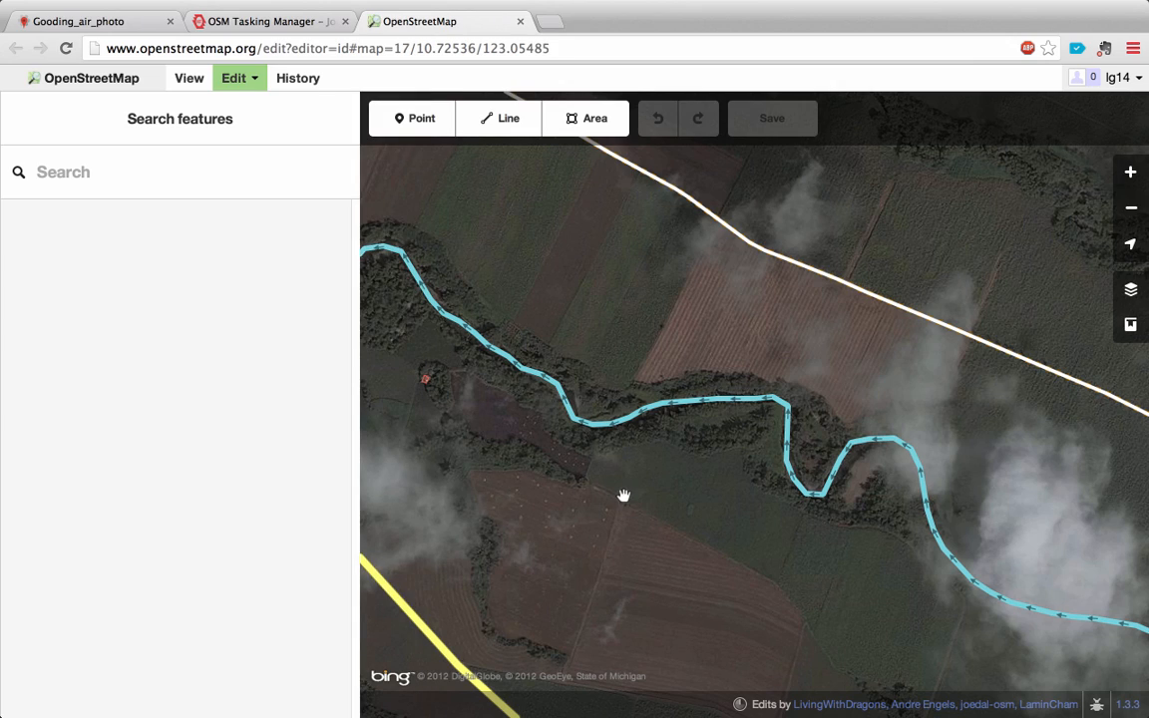
left_click_drag(538, 462, 677, 500)
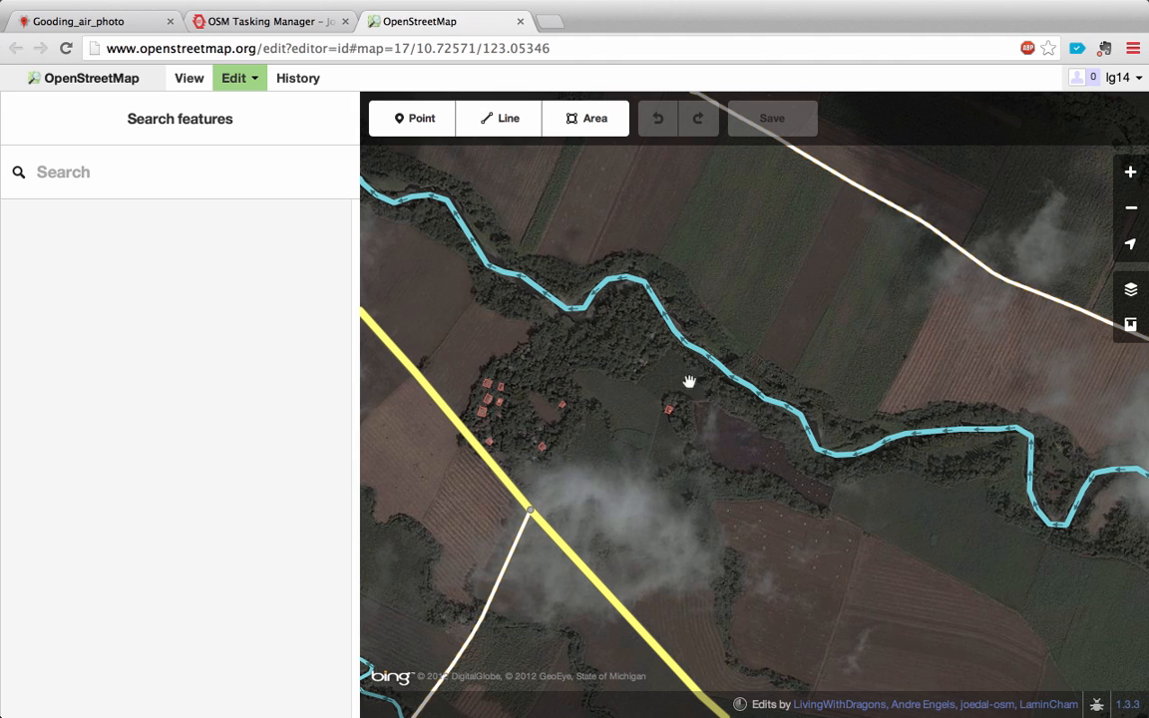
left_click(1131, 172)
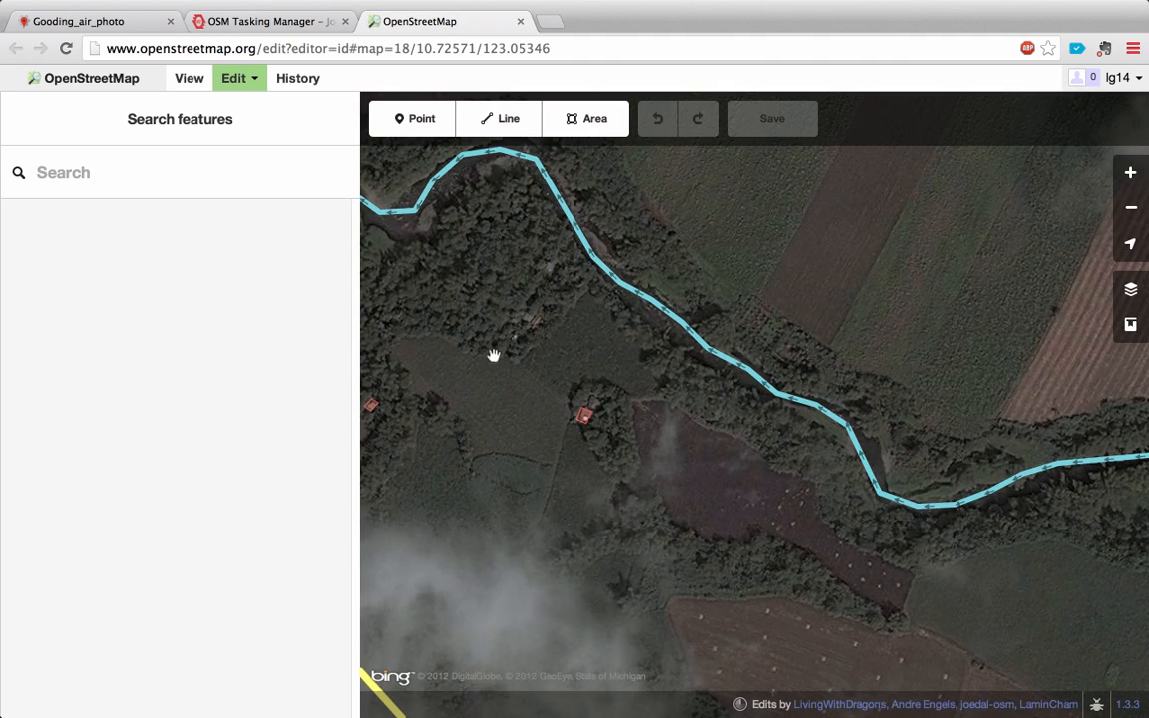
left_click_drag(678, 352, 781, 356)
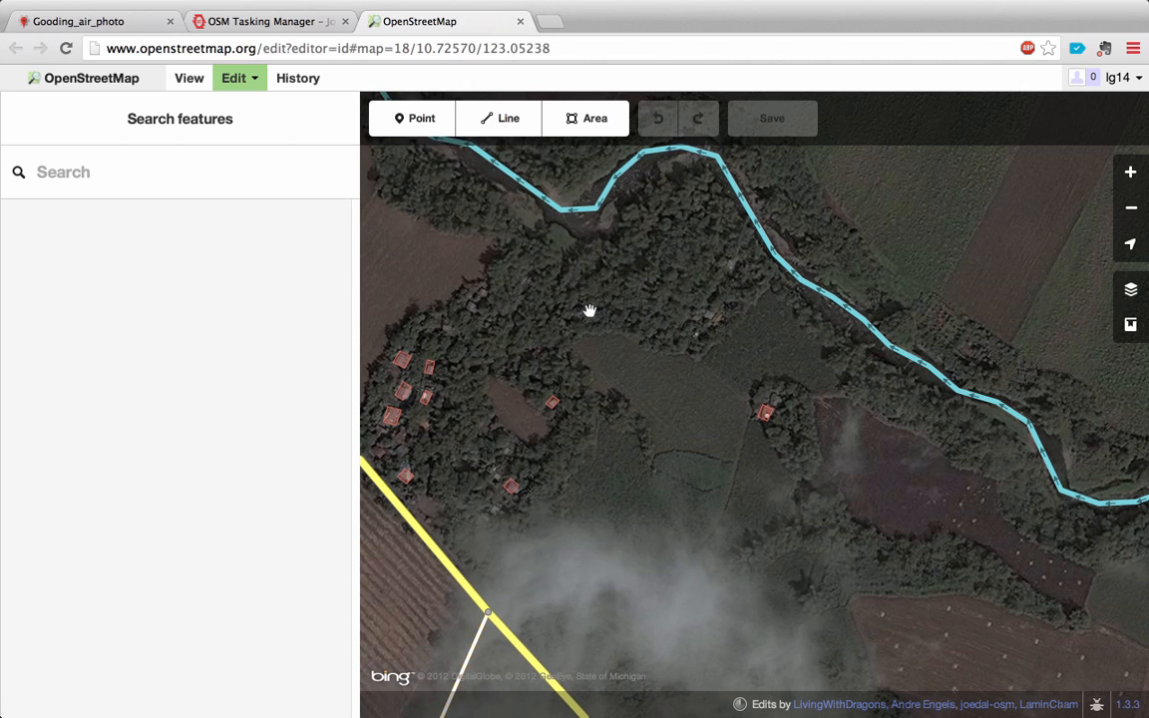